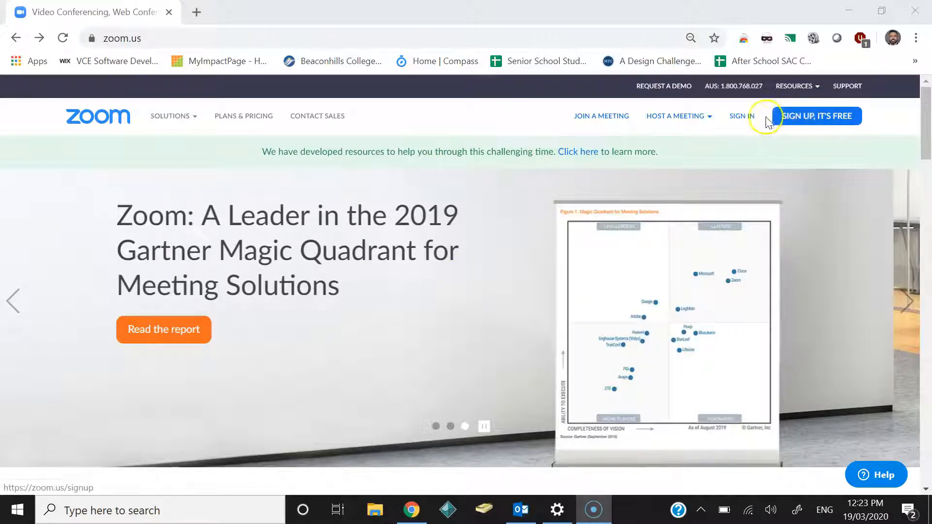
Sign in to Zoom with the Google account and create the Zoom account from it
{"action": "left_click", "coordinate": [743, 116]}
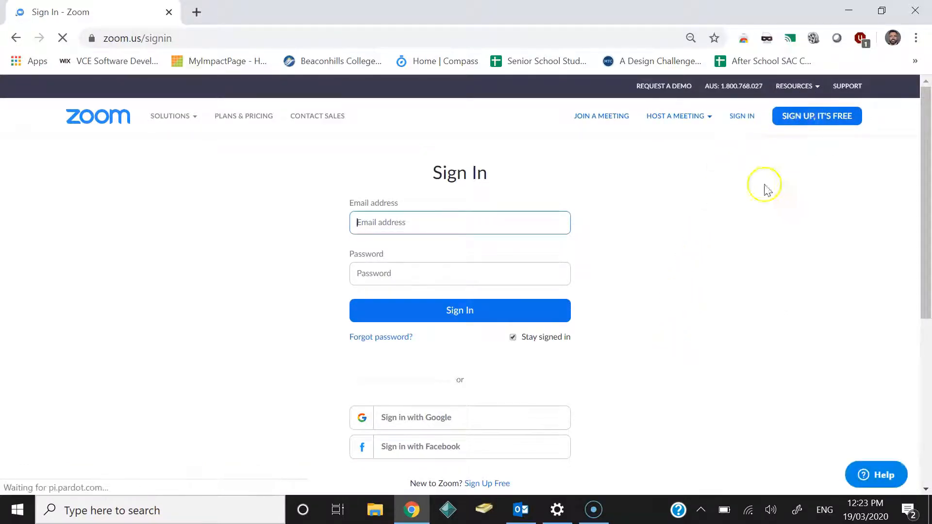
{"action": "scroll", "coordinate": [691, 357], "scroll_direction": "down", "scroll_amount": 1}
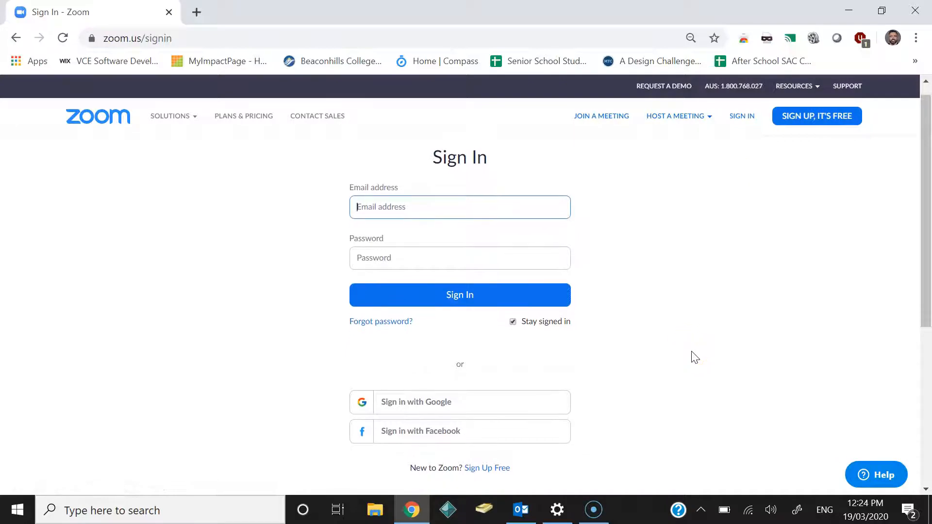
{"action": "left_click", "coordinate": [432, 409]}
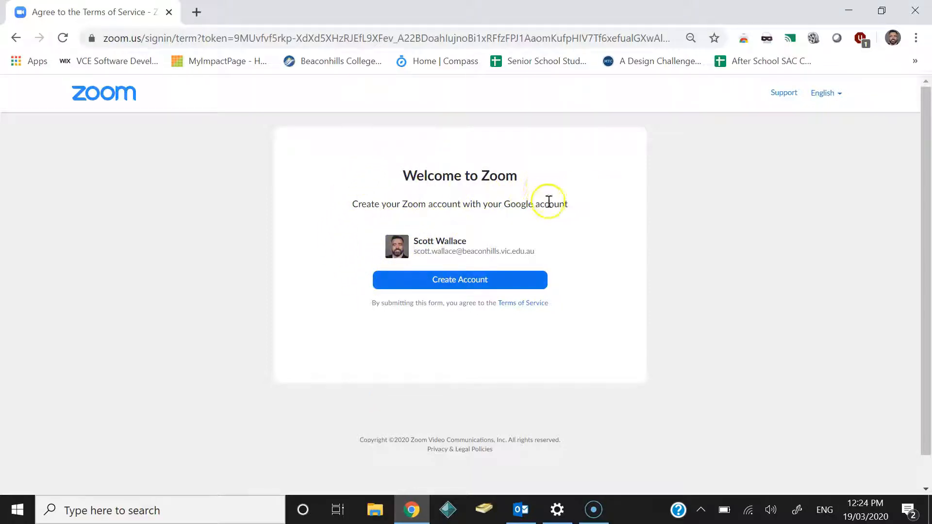
{"action": "left_click", "coordinate": [457, 281]}
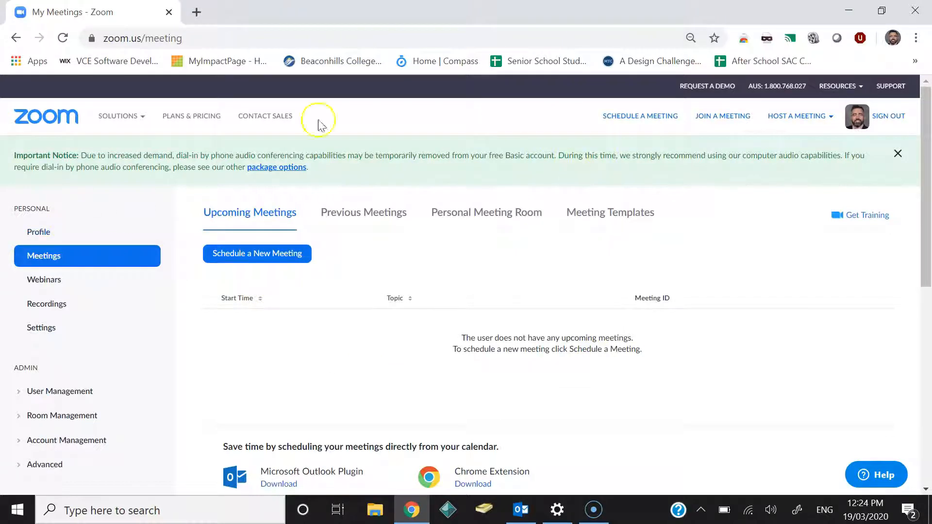
Dismiss the dial-in notice and copy the personal meeting link from the Zoom profile
{"action": "left_click", "coordinate": [129, 117]}
{"action": "left_click", "coordinate": [897, 154]}
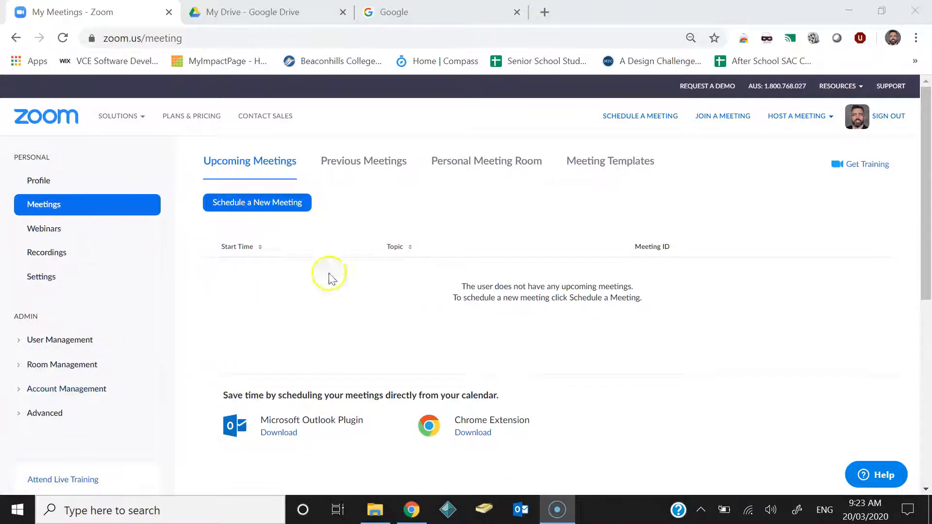
{"action": "left_click", "coordinate": [38, 185]}
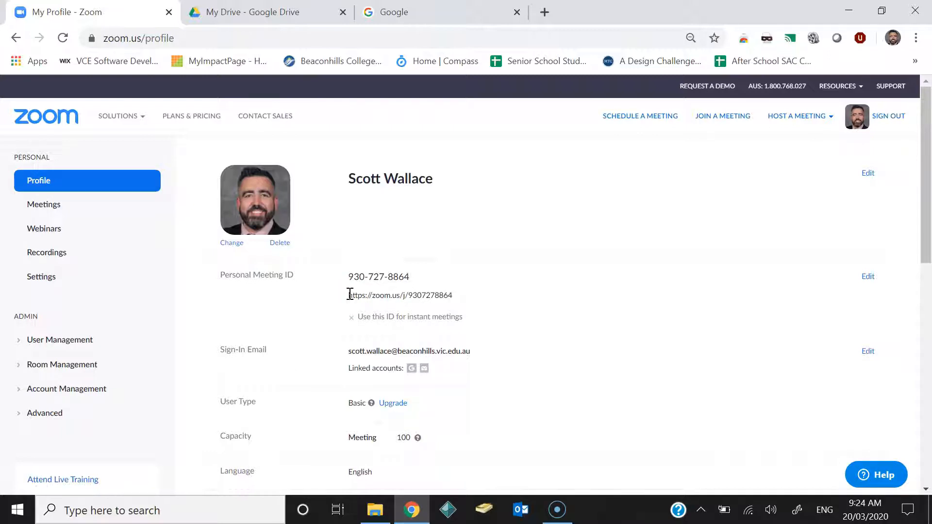
{"action": "left_click_drag", "start_coordinate": [458, 297], "coordinate": [347, 300]}
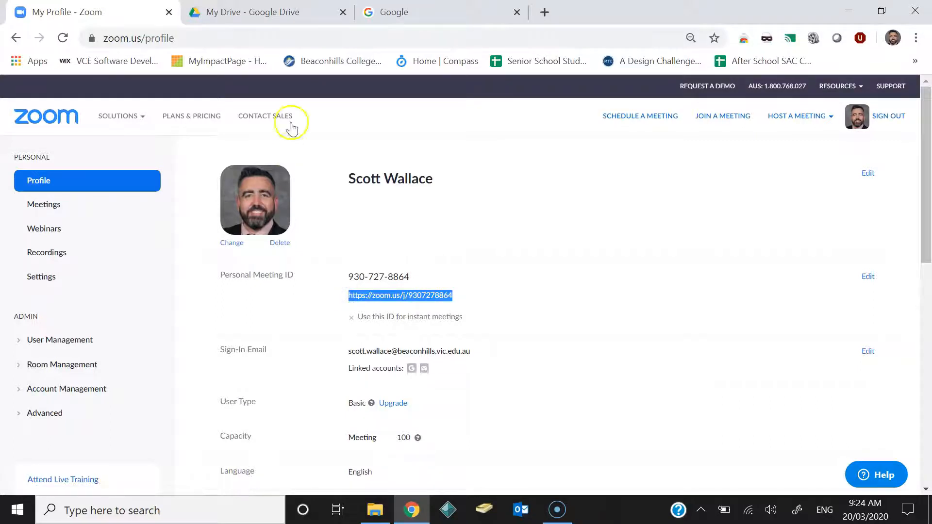
Open portal.beaconhills.vic.edu.au in a new browser tab and log in to BeaconNet with the saved credentials
{"action": "left_click", "coordinate": [546, 11]}
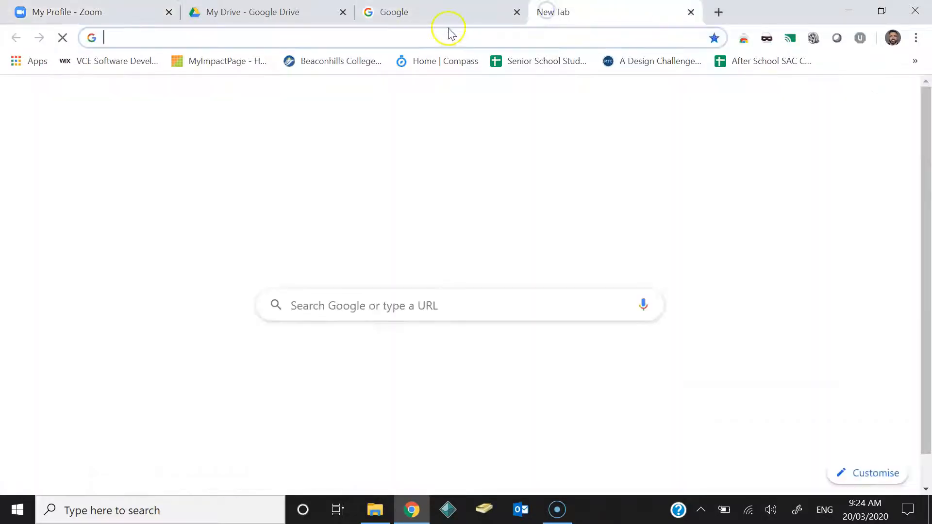
{"action": "type", "text": "portal.beaconhills.vic.edu.au"}
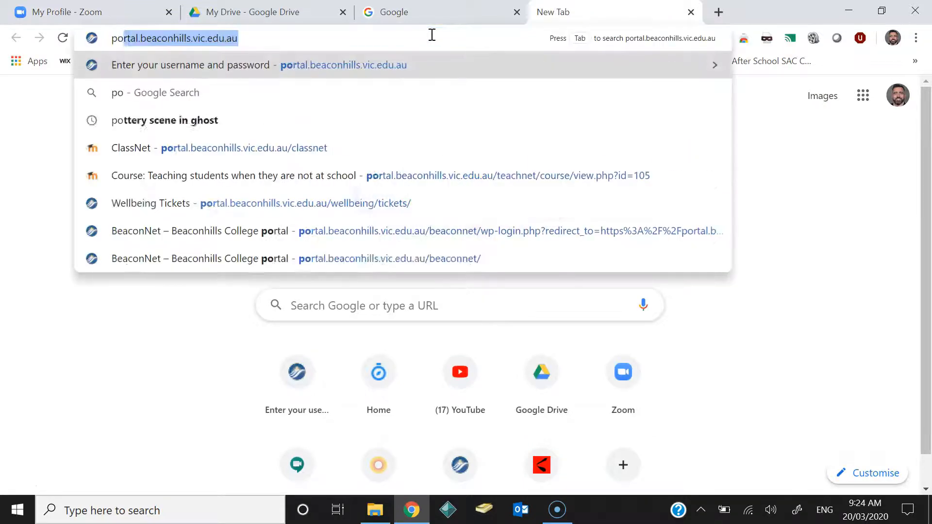
{"action": "key", "text": "Return"}
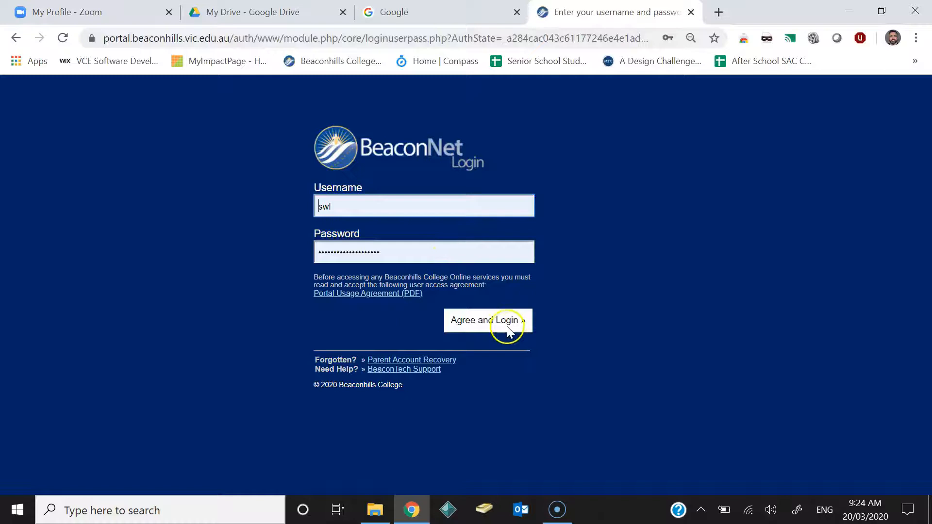
{"action": "left_click", "coordinate": [507, 326]}
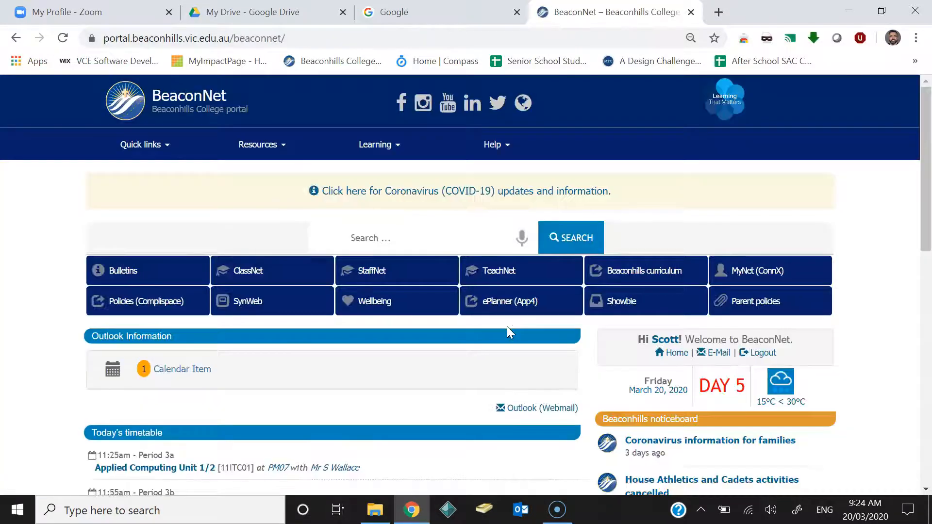
Open the Software Development Unit 3 - Pakenham course in ClassNet and turn its editing on
{"action": "left_click", "coordinate": [276, 276]}
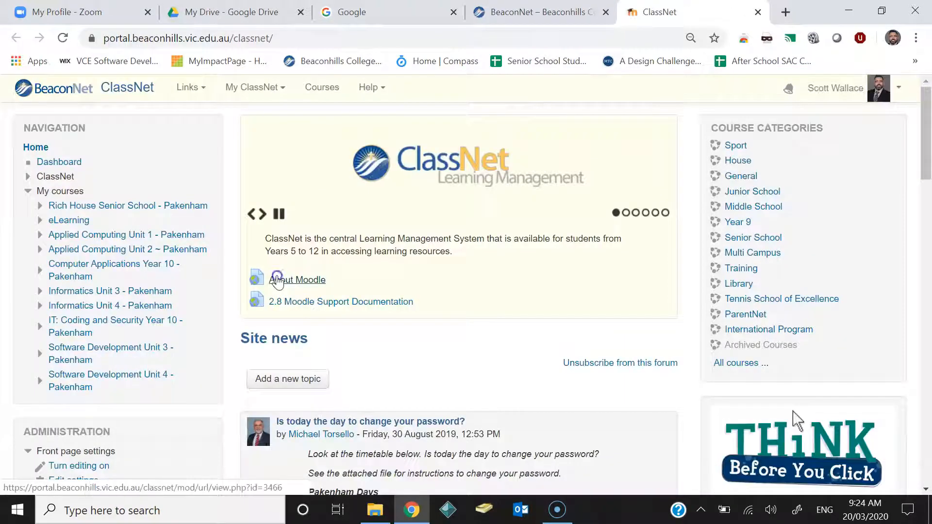
{"action": "left_click", "coordinate": [277, 281]}
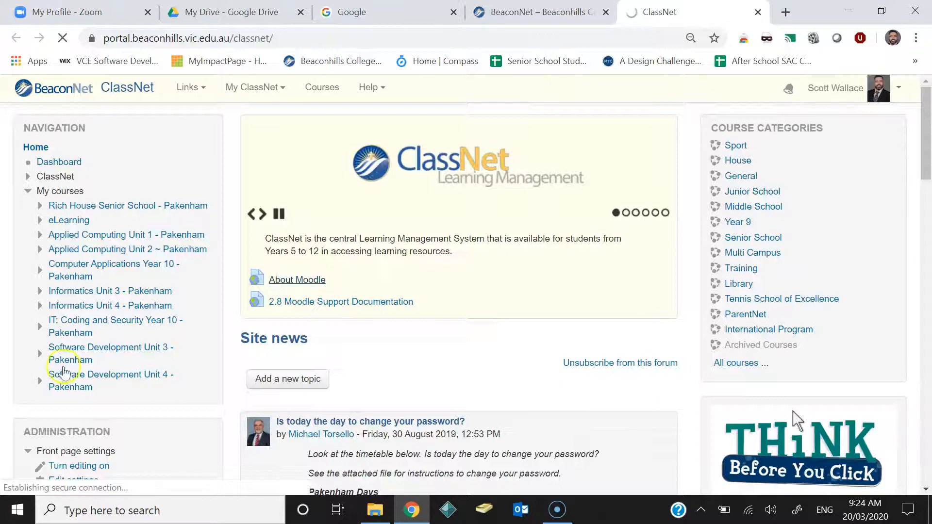
{"action": "left_click", "coordinate": [87, 356]}
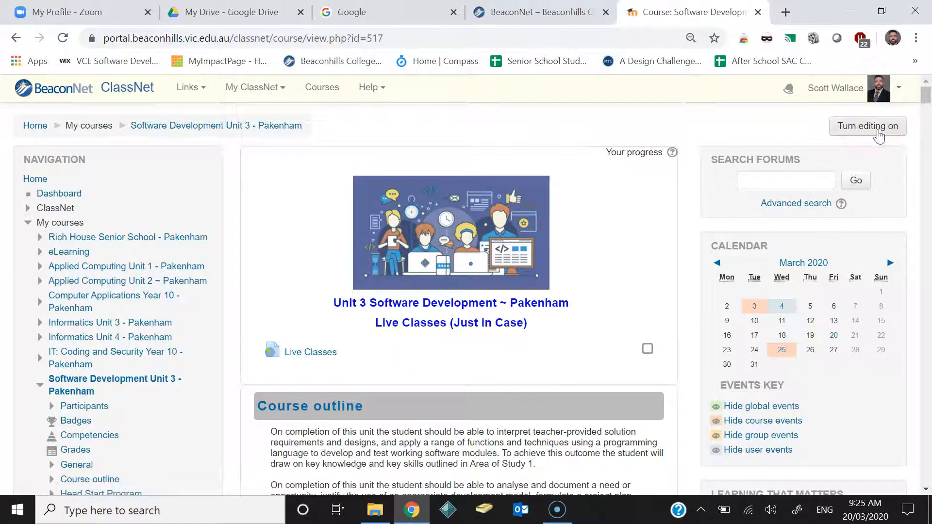
{"action": "left_click", "coordinate": [879, 133]}
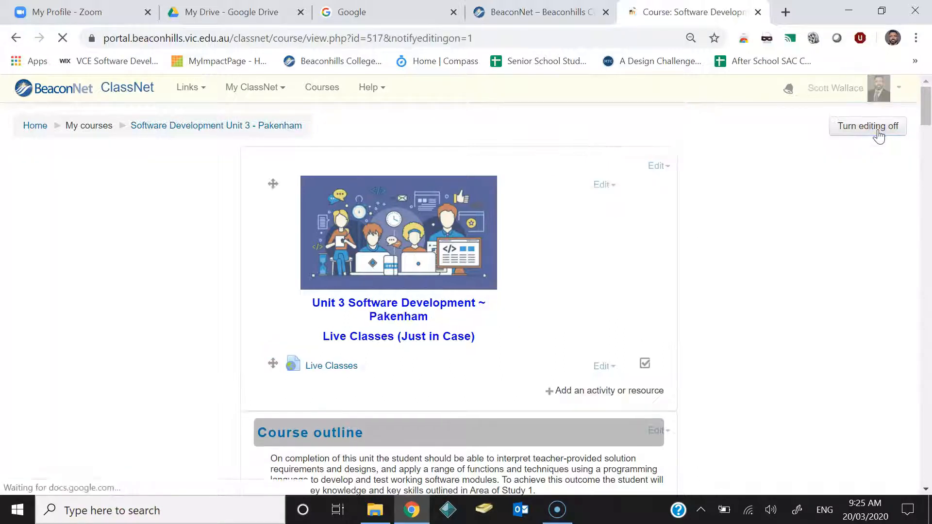
Hide the existing Live Classes link in the course's first section
{"action": "left_click", "coordinate": [607, 367]}
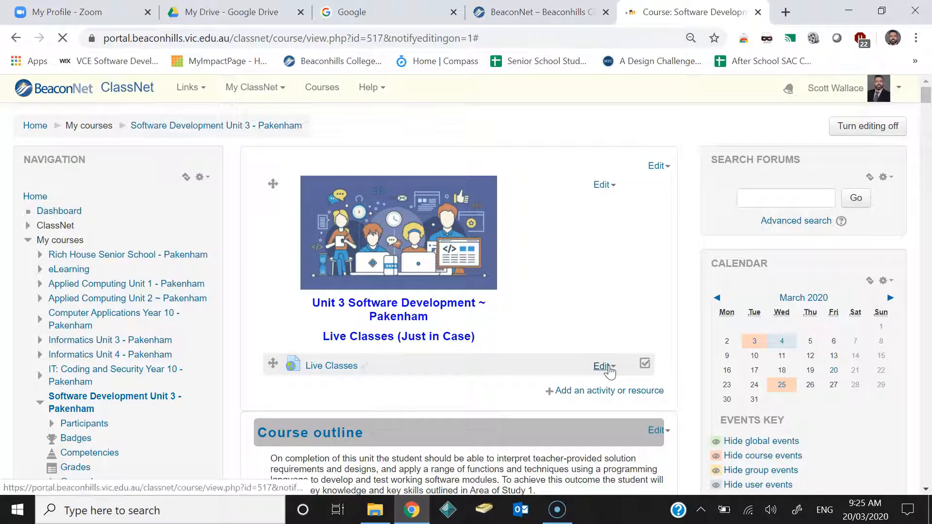
{"action": "left_click", "coordinate": [608, 366]}
{"action": "left_click", "coordinate": [599, 423]}
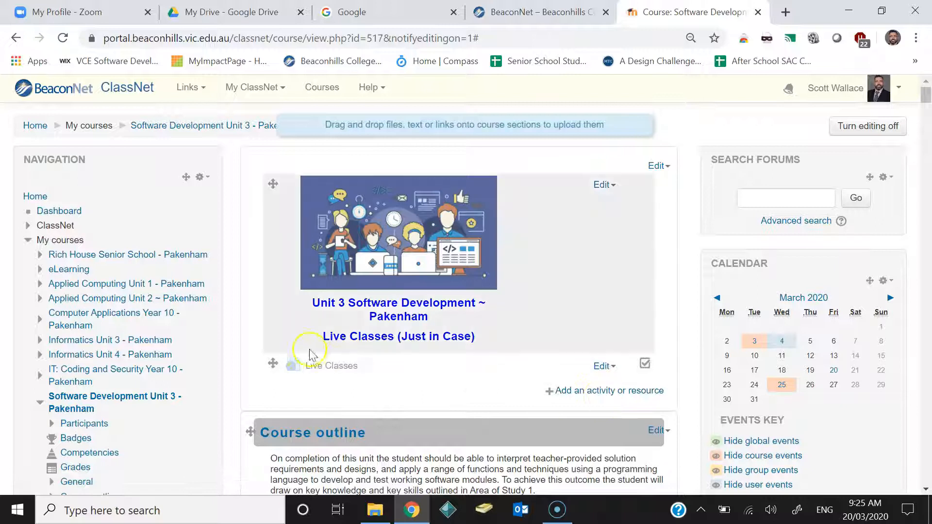
Add a URL resource to the course's first section
{"action": "left_click", "coordinate": [611, 398]}
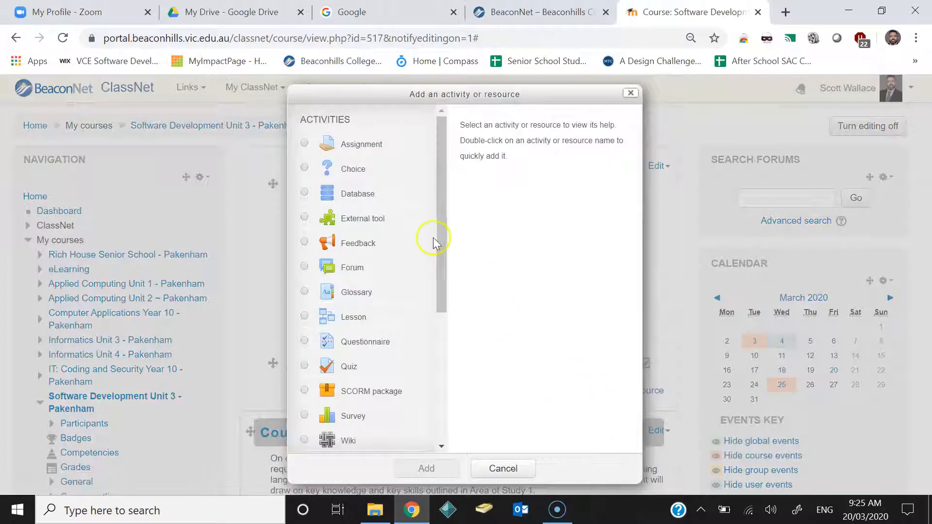
{"action": "left_click_drag", "start_coordinate": [437, 244], "coordinate": [427, 429]}
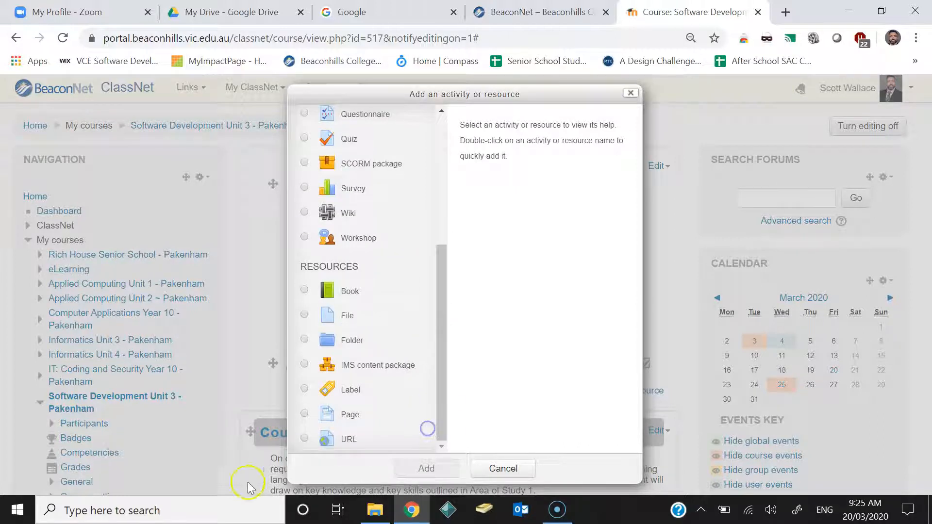
{"action": "left_click", "coordinate": [303, 438]}
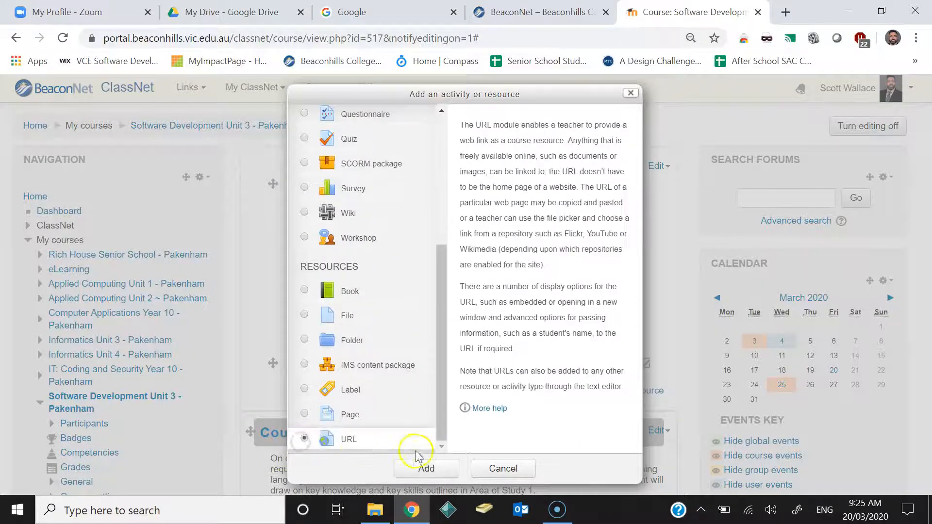
{"action": "left_click", "coordinate": [426, 469]}
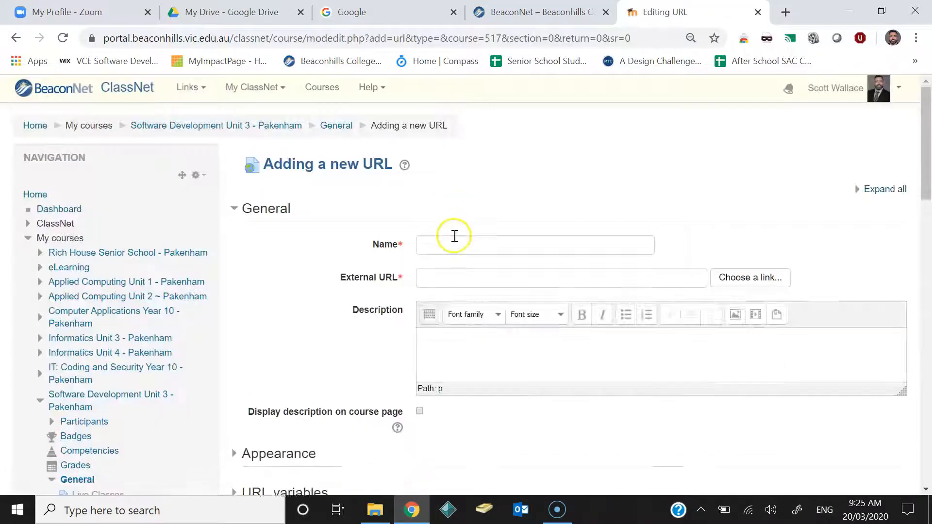
Name the URL resource as the teacher's "Online Zoom Classroom" and paste the copied personal meeting link as its external URL
{"action": "left_click", "coordinate": [458, 241]}
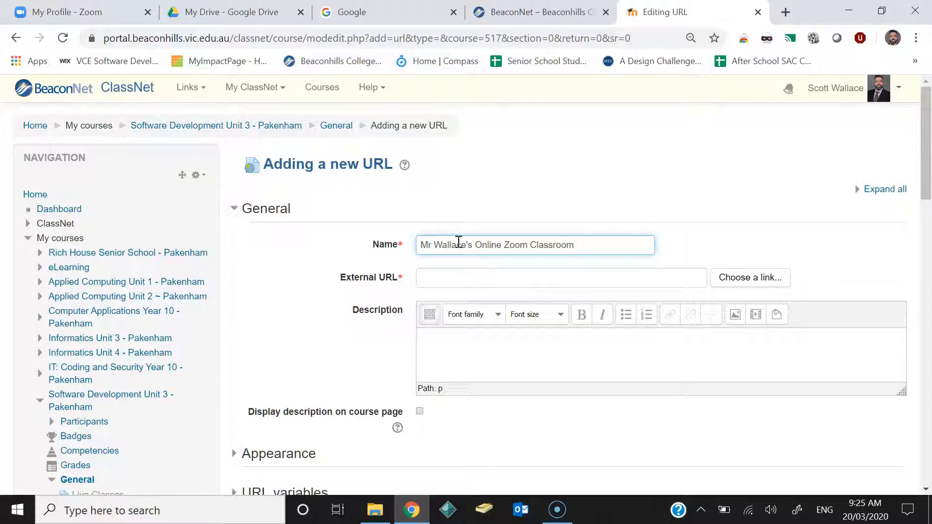
{"action": "left_click", "coordinate": [457, 275]}
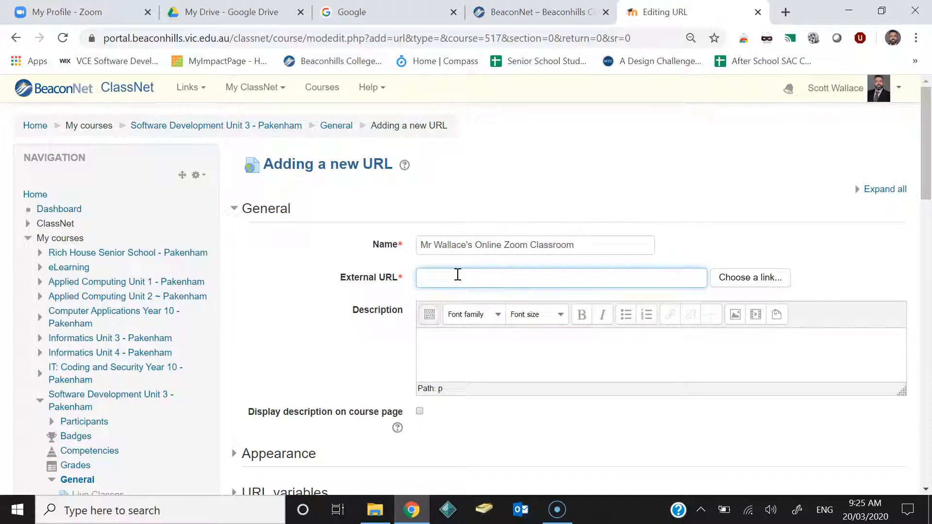
{"action": "key", "text": "ctrl+v"}
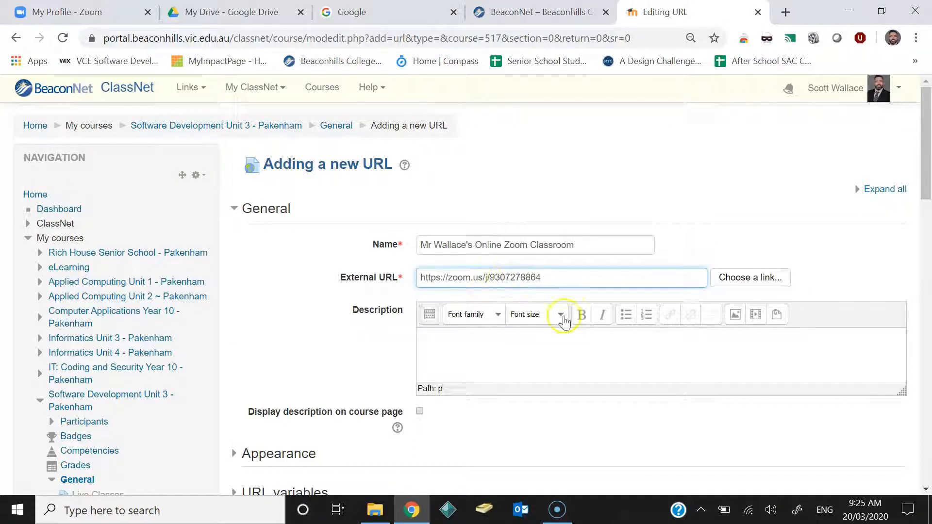
Set the URL resource's display appearance to New window
{"action": "scroll", "coordinate": [544, 346], "scroll_direction": "down", "scroll_amount": 3}
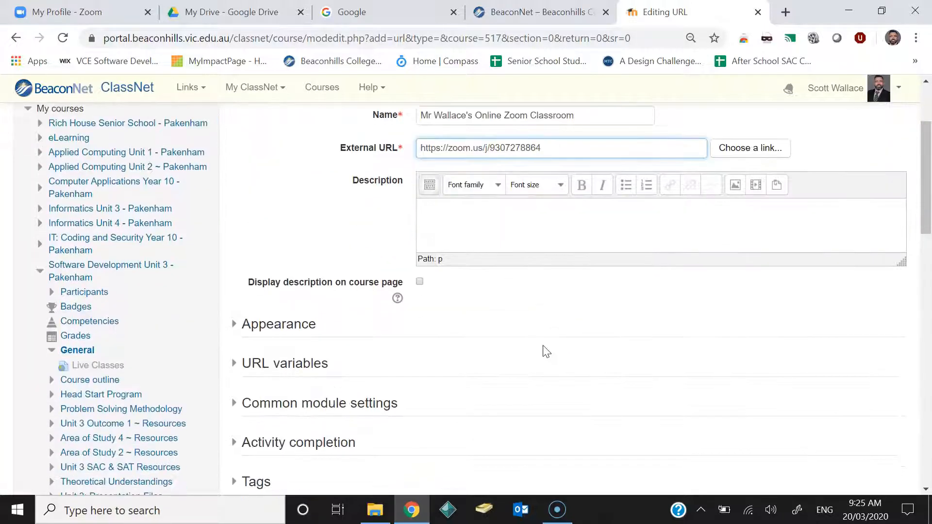
{"action": "left_click", "coordinate": [234, 324]}
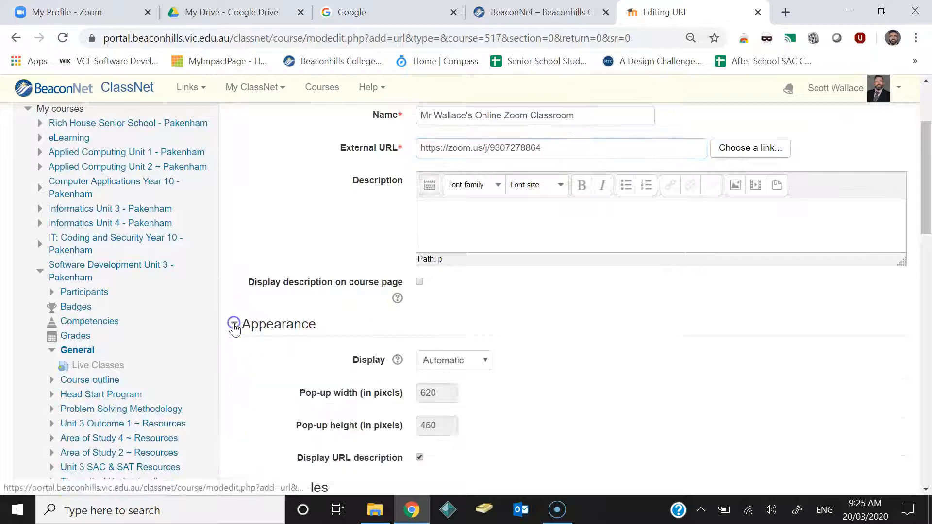
{"action": "left_click", "coordinate": [482, 363]}
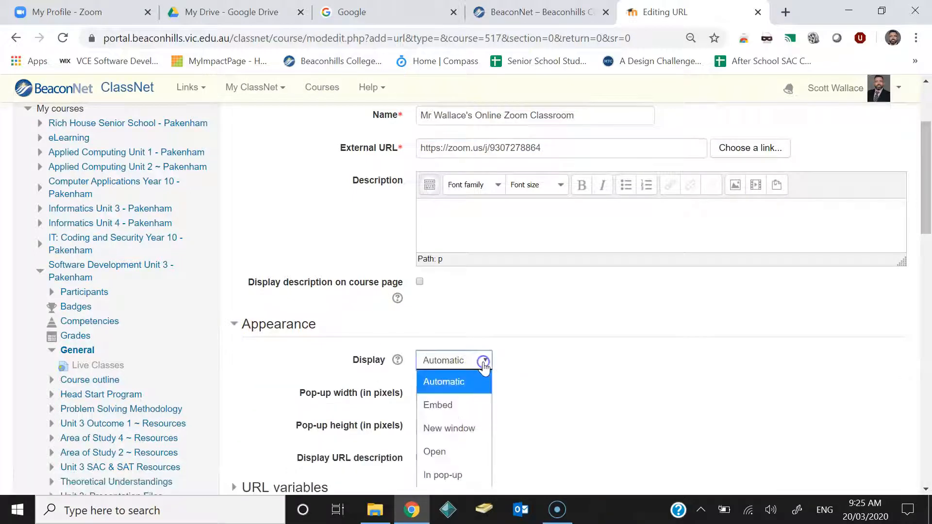
{"action": "left_click", "coordinate": [451, 427]}
Save the new URL resource, return to the course and turn course editing off
{"action": "scroll", "coordinate": [520, 408], "scroll_direction": "down", "scroll_amount": 7}
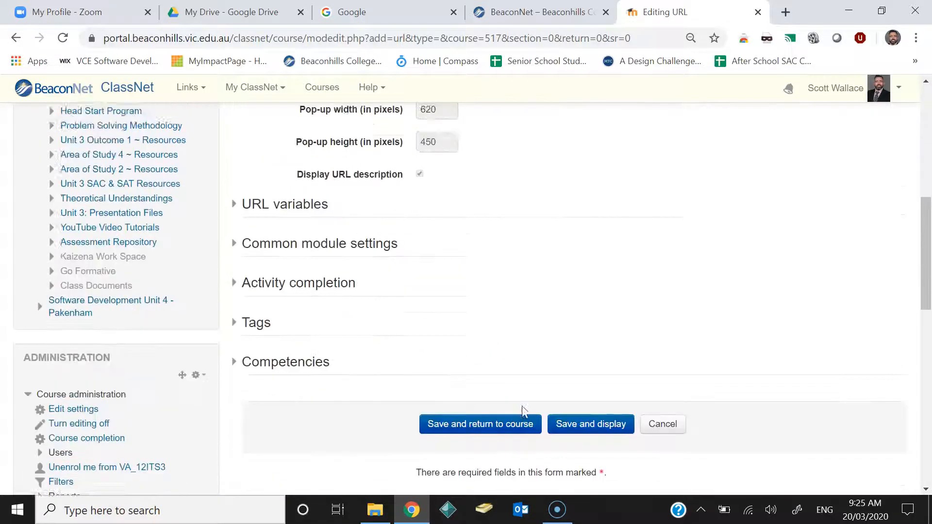
{"action": "scroll", "coordinate": [522, 407], "scroll_direction": "down", "scroll_amount": 3}
{"action": "scroll", "coordinate": [522, 407], "scroll_direction": "up", "scroll_amount": 6}
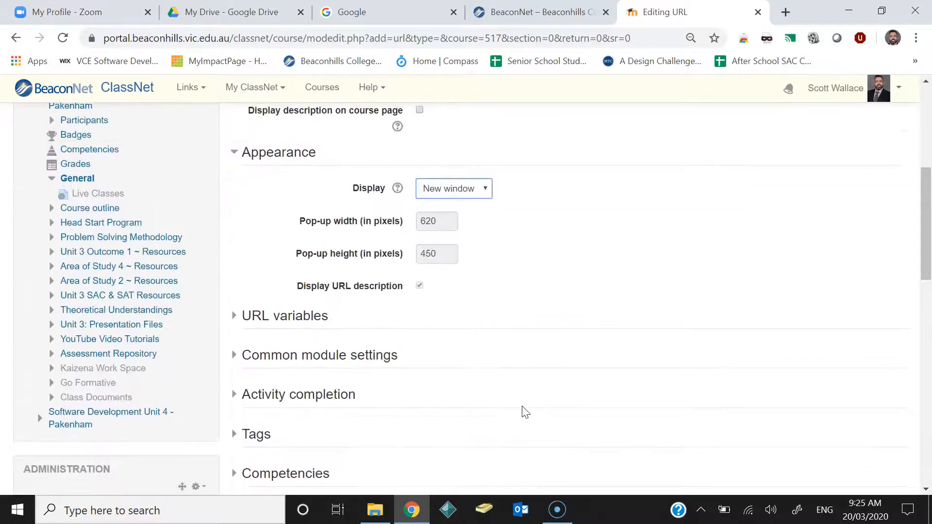
{"action": "scroll", "coordinate": [473, 175], "scroll_direction": "up", "scroll_amount": 5}
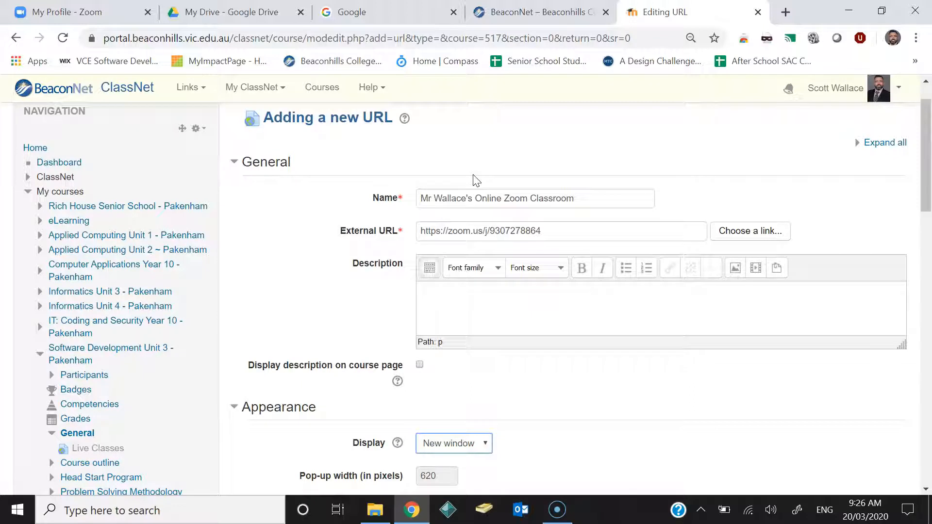
{"action": "scroll", "coordinate": [473, 180], "scroll_direction": "down", "scroll_amount": 8}
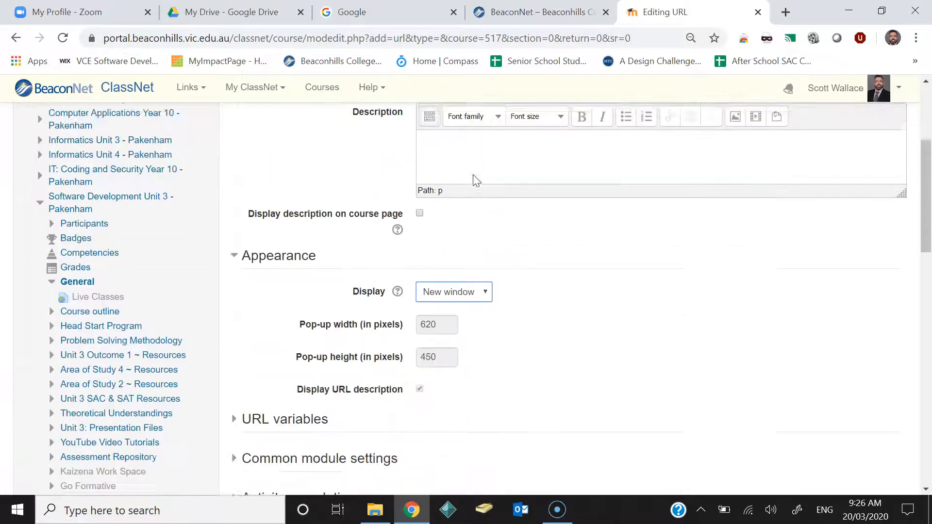
{"action": "left_click", "coordinate": [463, 416]}
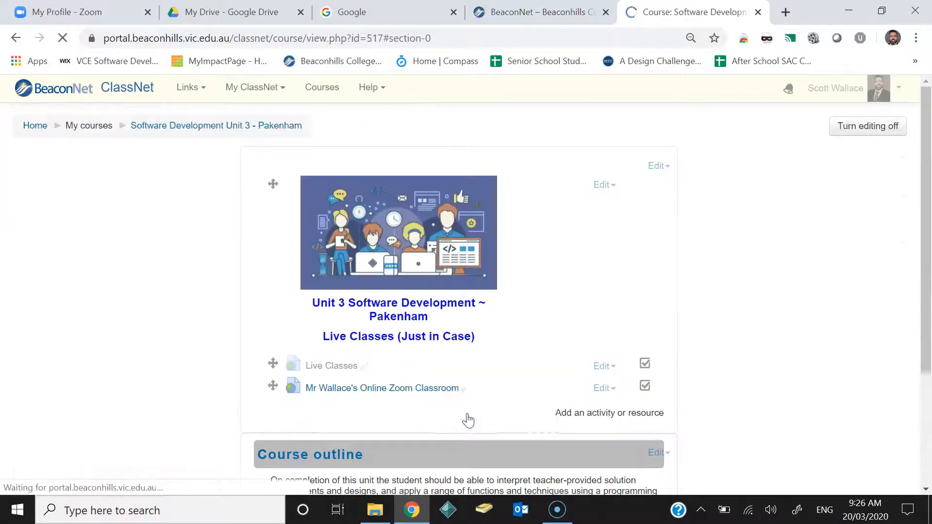
{"action": "left_click", "coordinate": [897, 128]}
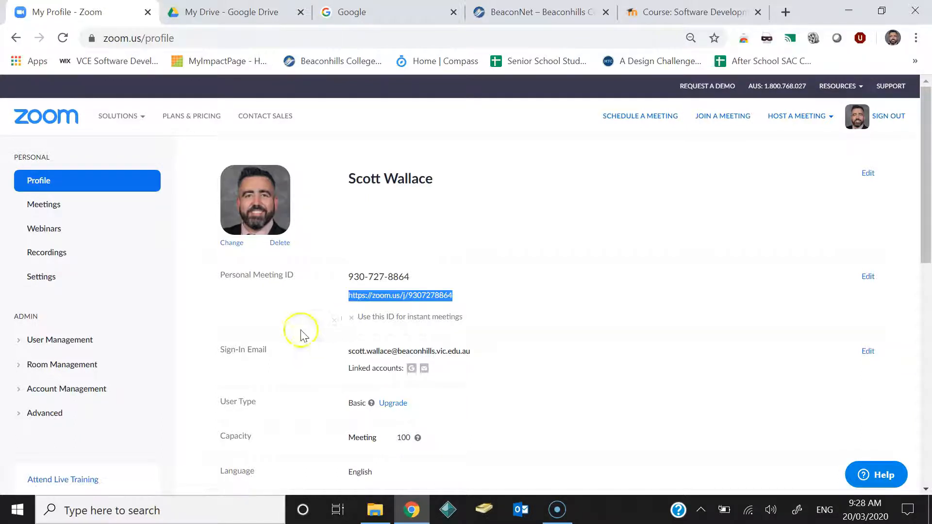
Switch back to the Zoom site and open the Personal Meeting Room details among the meetings
{"action": "left_click", "coordinate": [41, 208]}
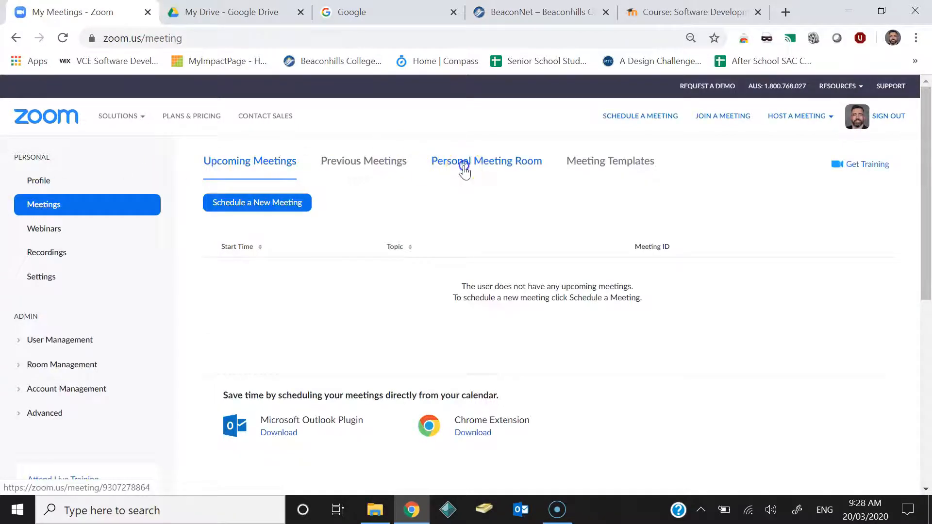
{"action": "left_click", "coordinate": [463, 167]}
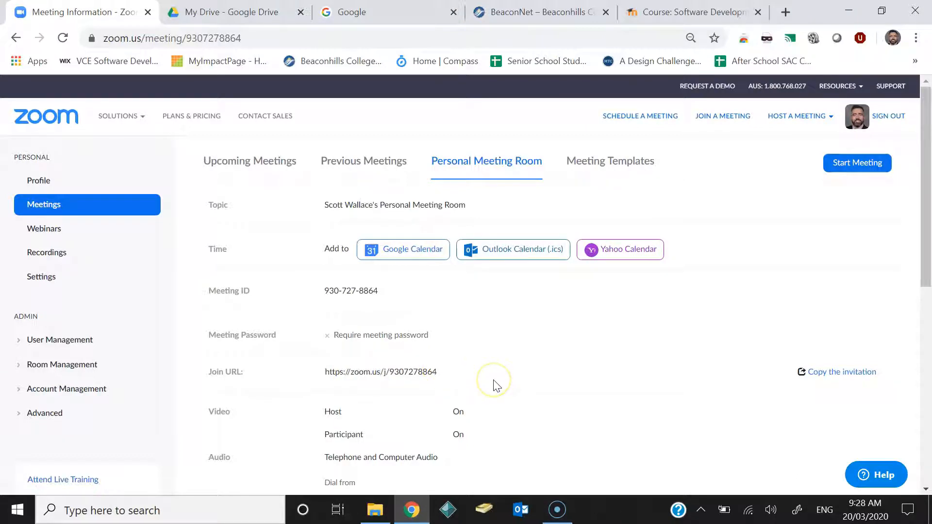
Open the Personal Meeting Room settings for editing and review the video, audio and meeting options
{"action": "scroll", "coordinate": [606, 378], "scroll_direction": "down", "scroll_amount": 3}
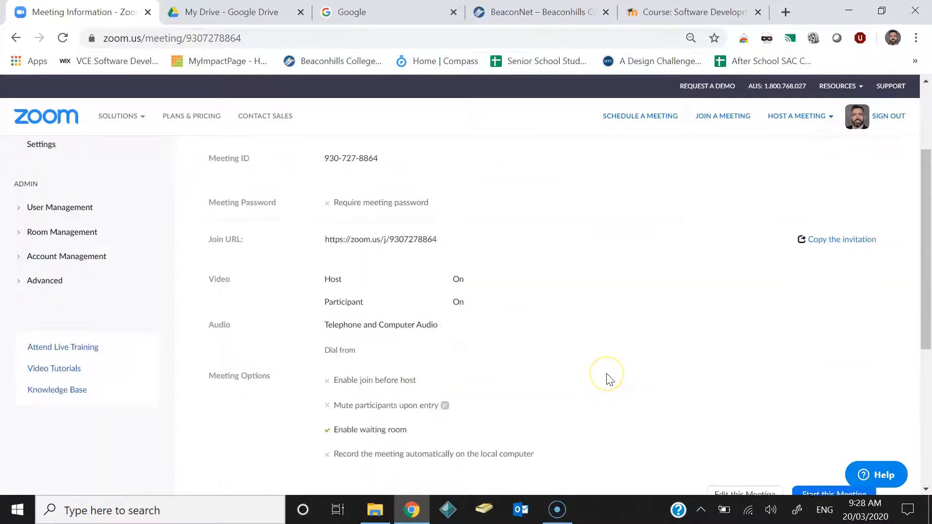
{"action": "scroll", "coordinate": [608, 379], "scroll_direction": "up", "scroll_amount": 2}
{"action": "scroll", "coordinate": [610, 378], "scroll_direction": "down", "scroll_amount": 4}
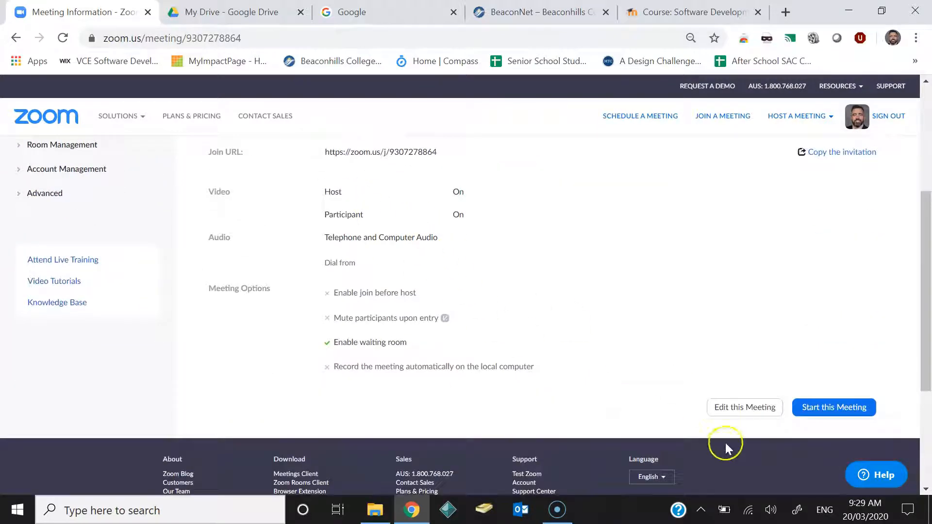
{"action": "left_click", "coordinate": [727, 412]}
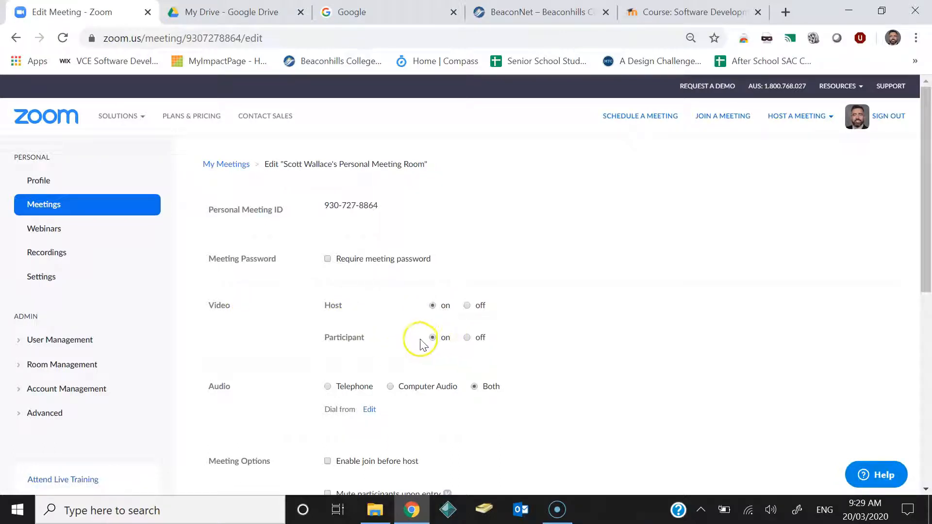
{"action": "scroll", "coordinate": [682, 349], "scroll_direction": "down", "scroll_amount": 3}
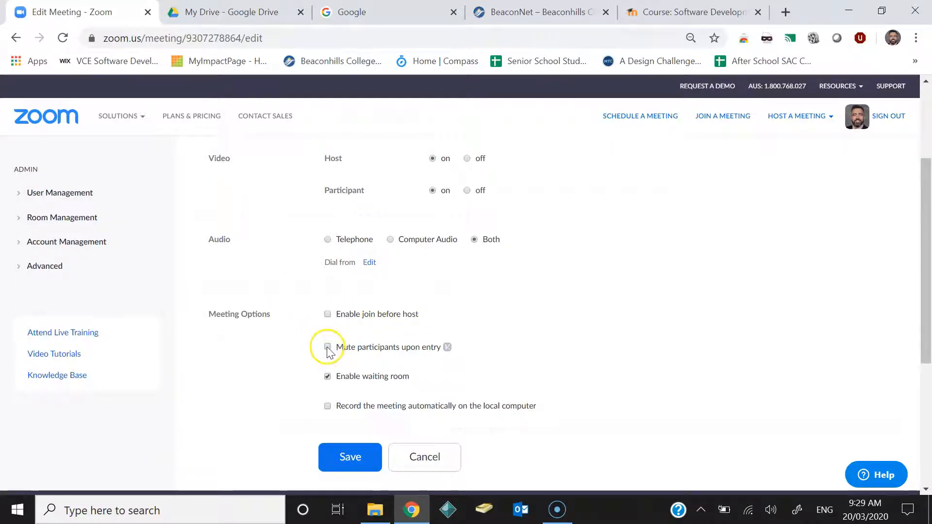
{"action": "mouse_move", "coordinate": [447, 355]}
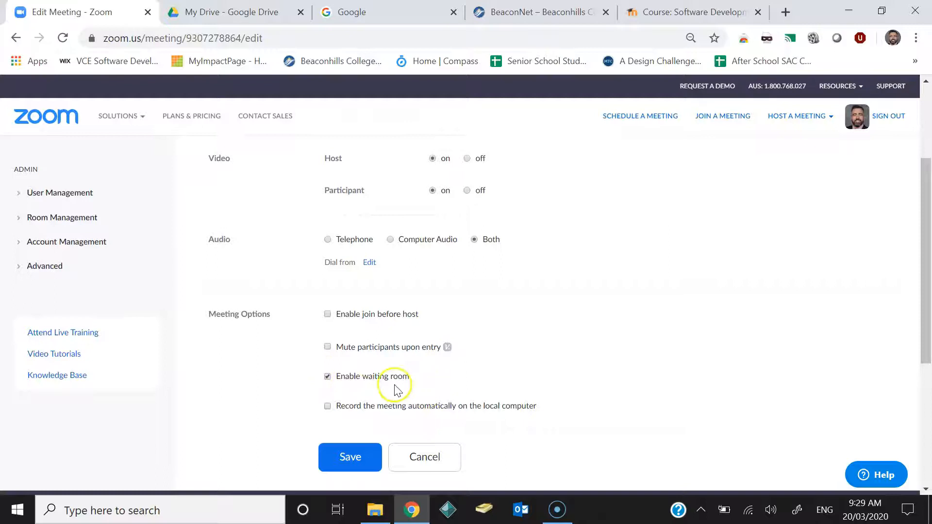
Switch the Enable waiting room option off and back on, and save the Personal Meeting Room settings
{"action": "left_click", "coordinate": [327, 377]}
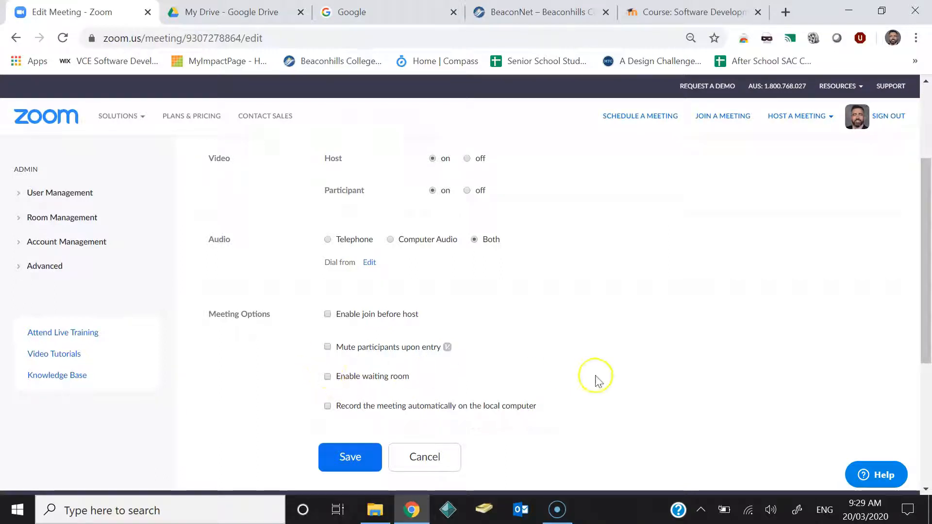
{"action": "left_click", "coordinate": [328, 376]}
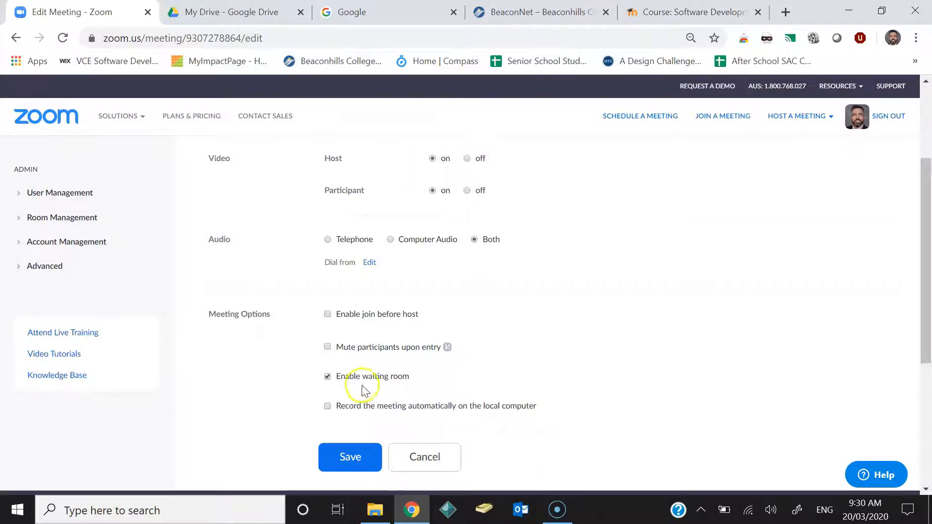
{"action": "left_click", "coordinate": [352, 459]}
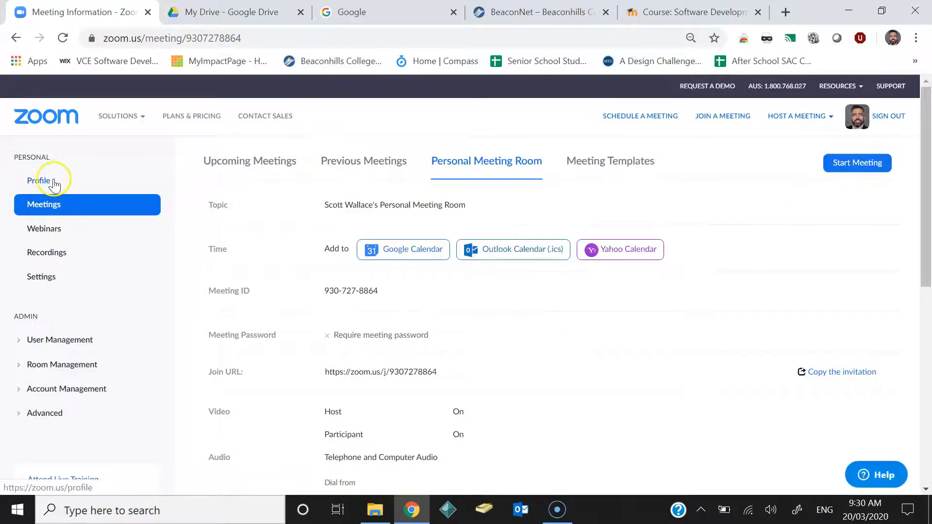
Start the personal meeting in the Zoom Meetings application, join with computer audio and show the meeting window in full screen
{"action": "left_click", "coordinate": [819, 122]}
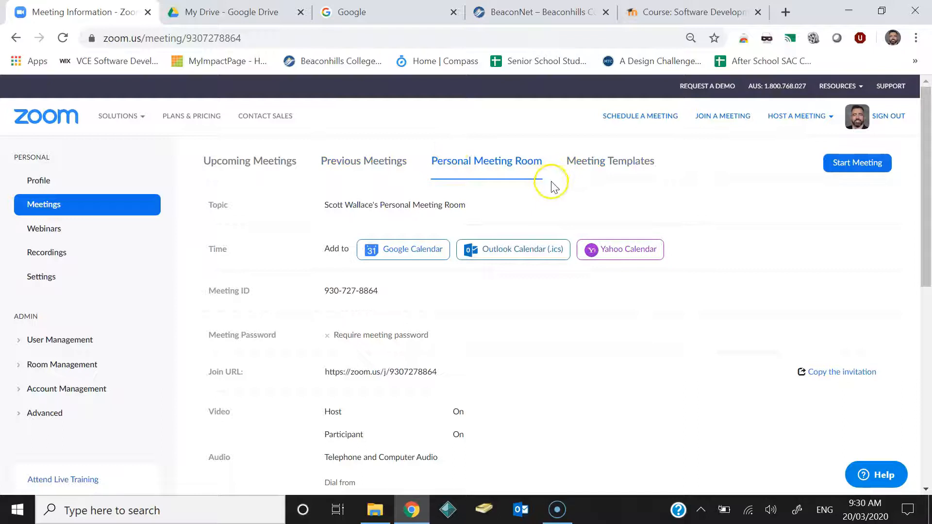
{"action": "left_click", "coordinate": [866, 165]}
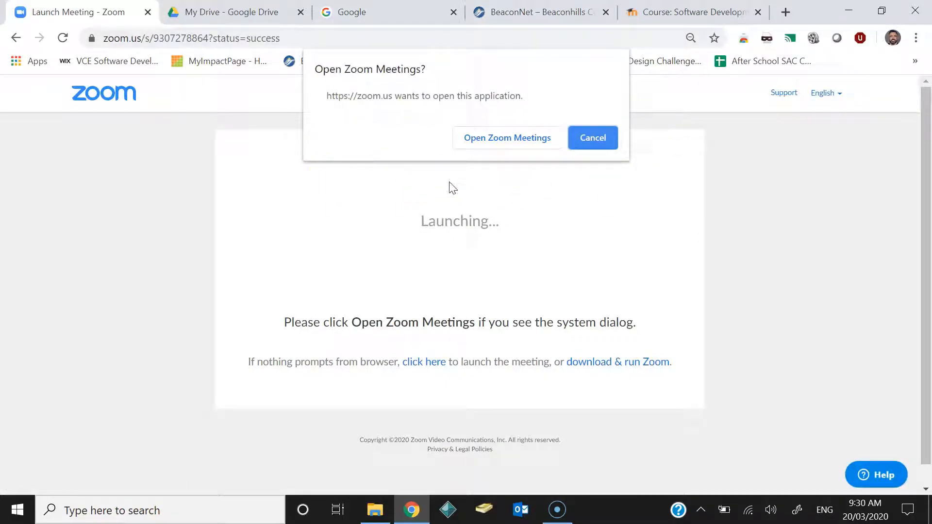
{"action": "left_click", "coordinate": [502, 145]}
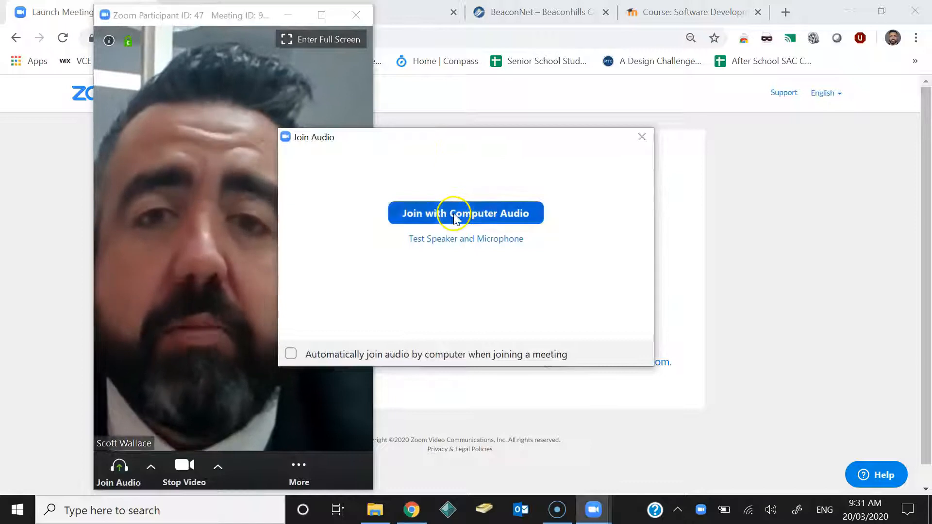
{"action": "left_click", "coordinate": [454, 209]}
{"action": "left_click", "coordinate": [321, 16]}
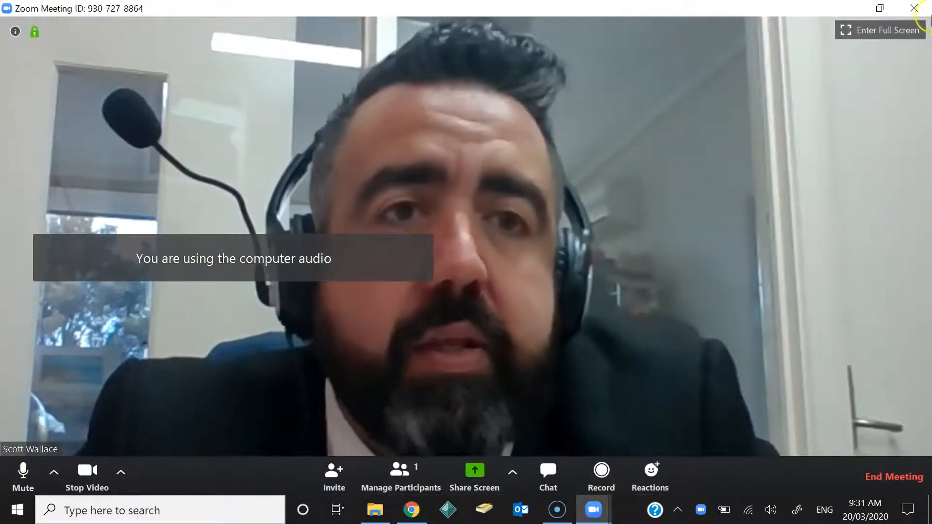
{"action": "left_click", "coordinate": [892, 30]}
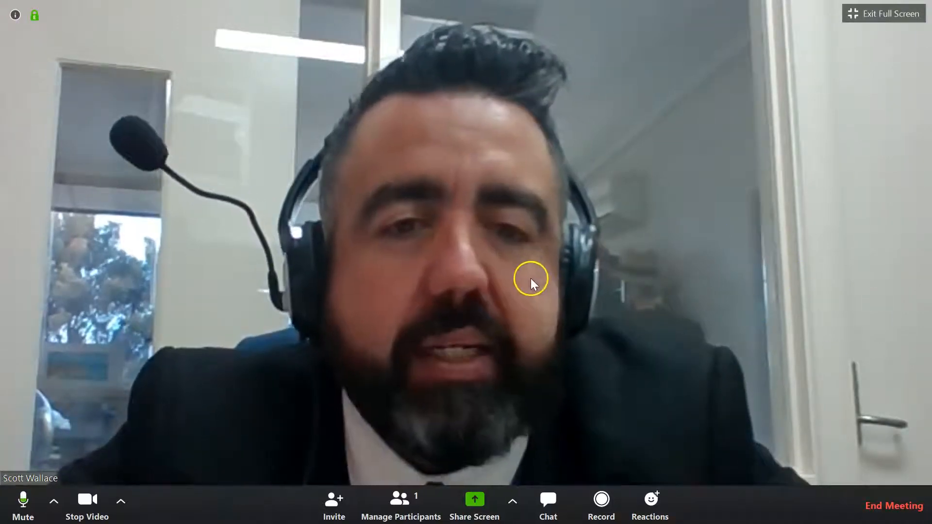
Restrict screen sharing to Only Host in the advanced sharing options and close the dialog
{"action": "left_click", "coordinate": [512, 505]}
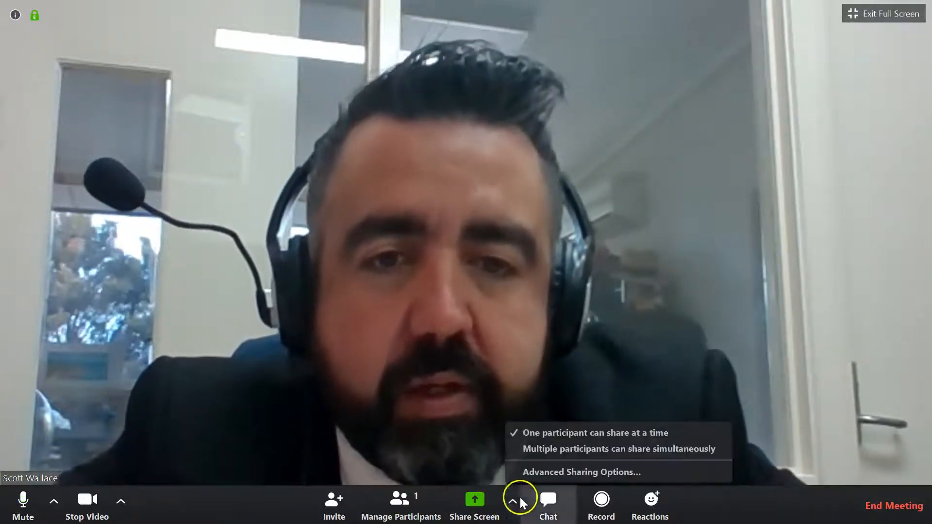
{"action": "left_click", "coordinate": [534, 472]}
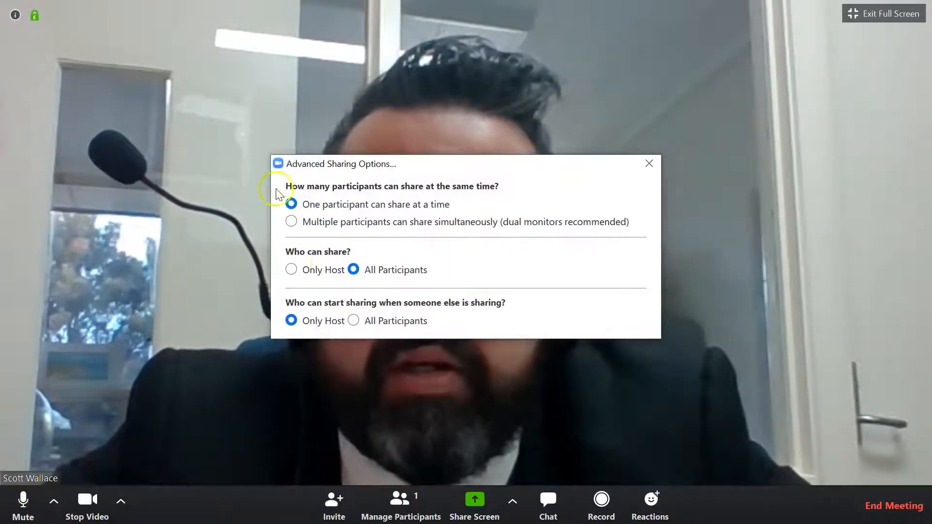
{"action": "left_click", "coordinate": [292, 270]}
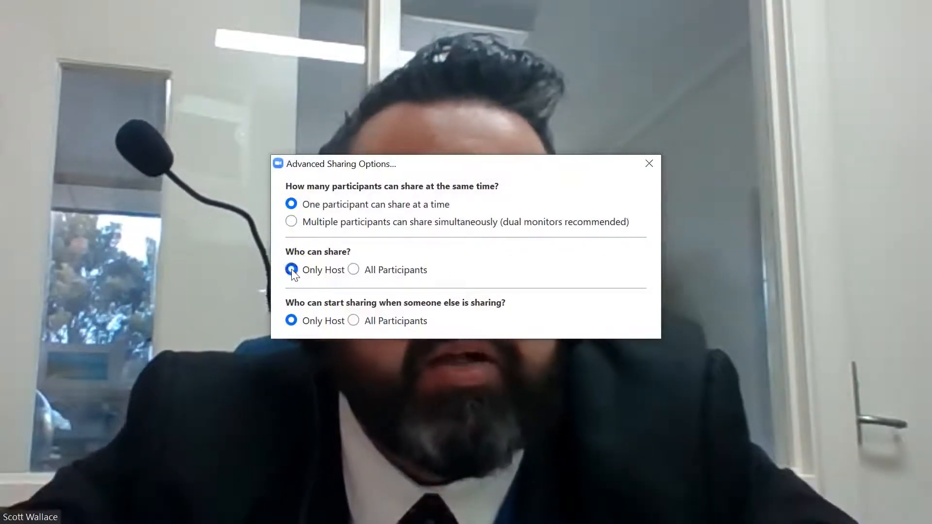
{"action": "left_click", "coordinate": [649, 164]}
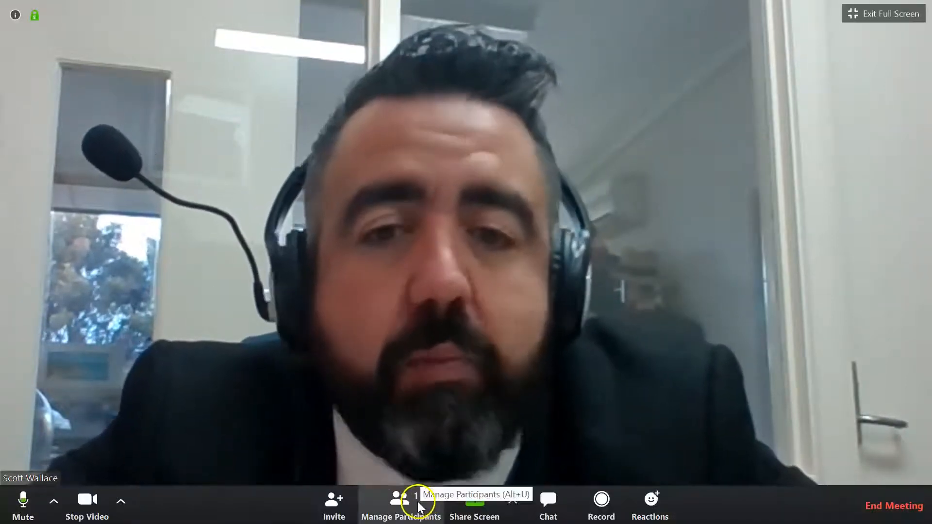
Mute all current and new participants without allowing them to unmute themselves, and close the participants list
{"action": "left_click", "coordinate": [418, 503]}
{"action": "left_click", "coordinate": [385, 359]}
{"action": "left_click", "coordinate": [384, 360]}
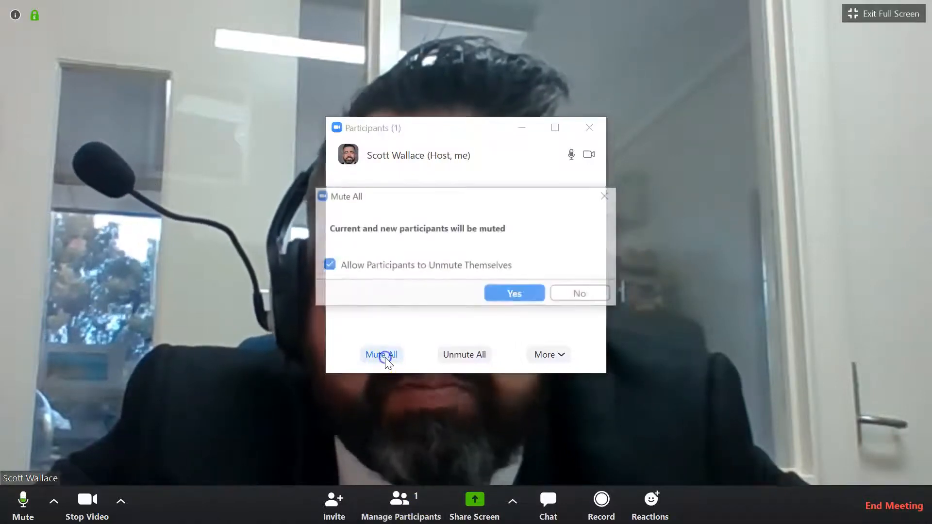
{"action": "left_click", "coordinate": [328, 267]}
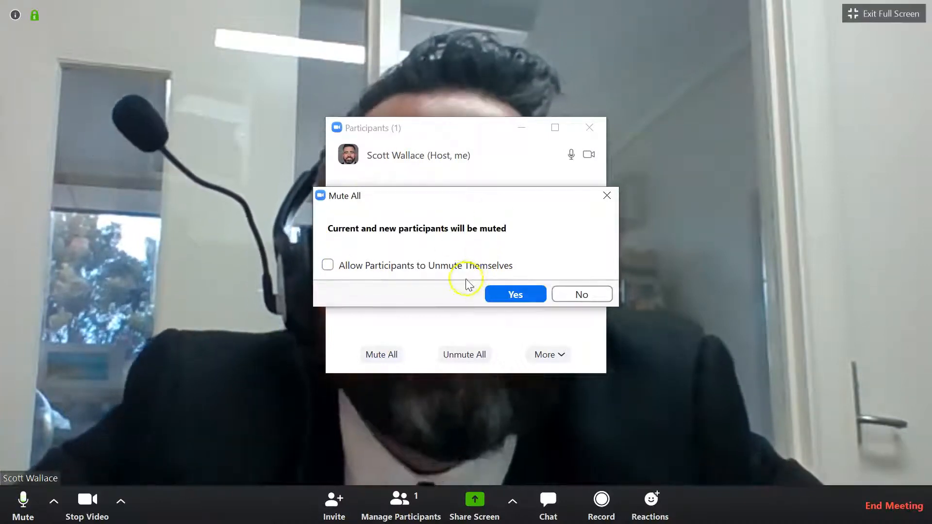
{"action": "left_click", "coordinate": [509, 297]}
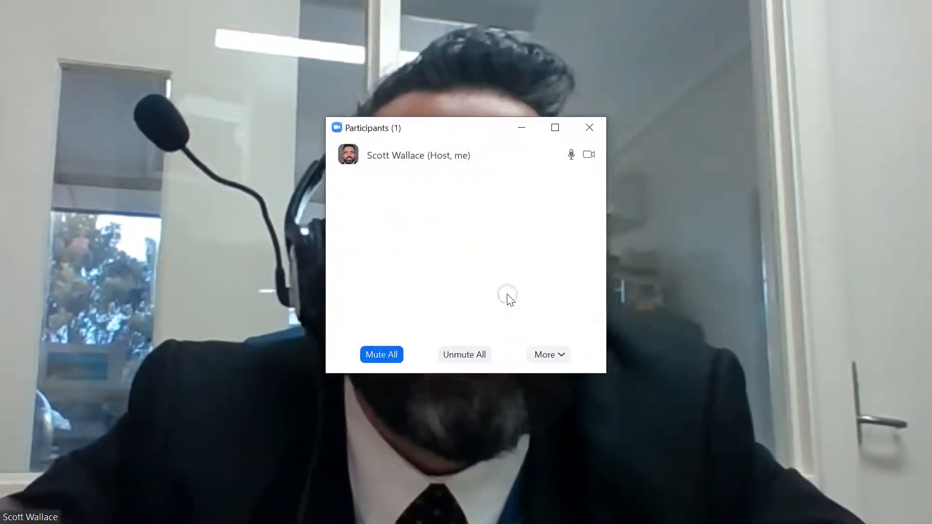
{"action": "mouse_move", "coordinate": [593, 158]}
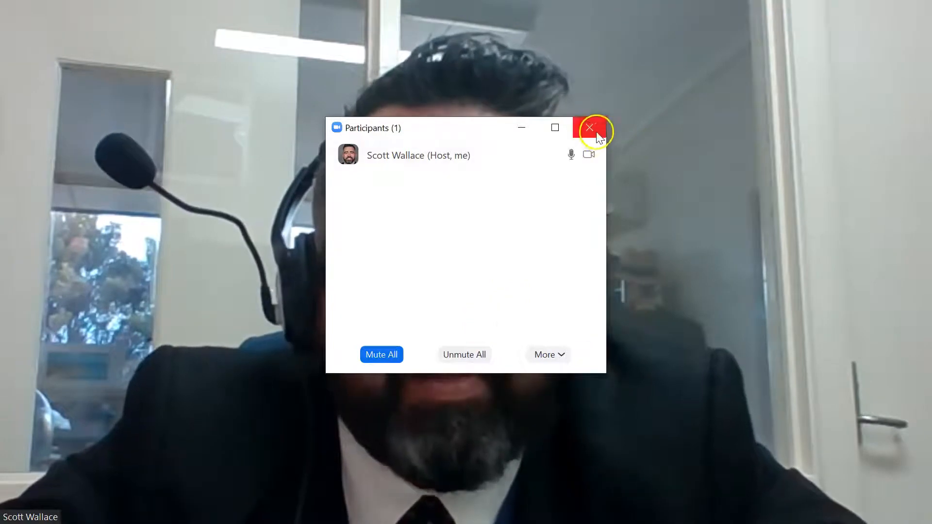
{"action": "left_click", "coordinate": [590, 130]}
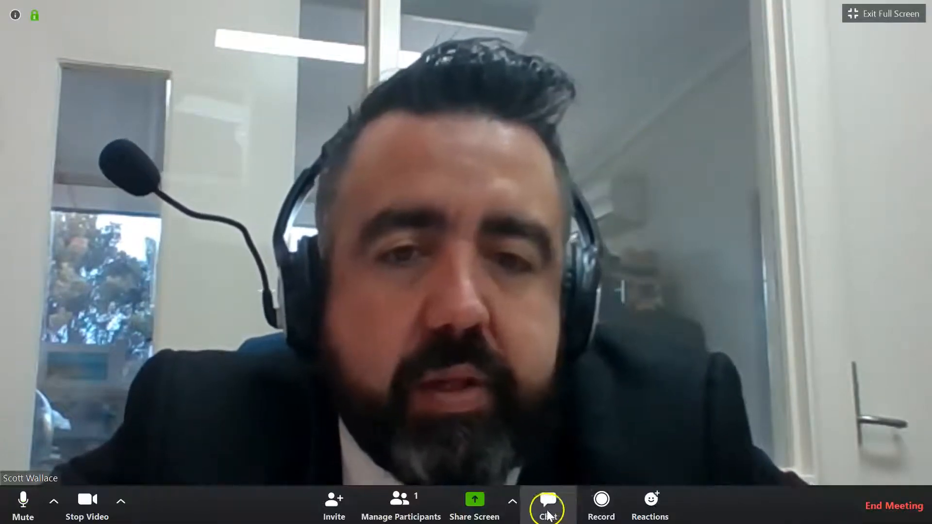
Show the group chat options for who participants can chat with, and minimise the chat window
{"action": "left_click", "coordinate": [545, 515]}
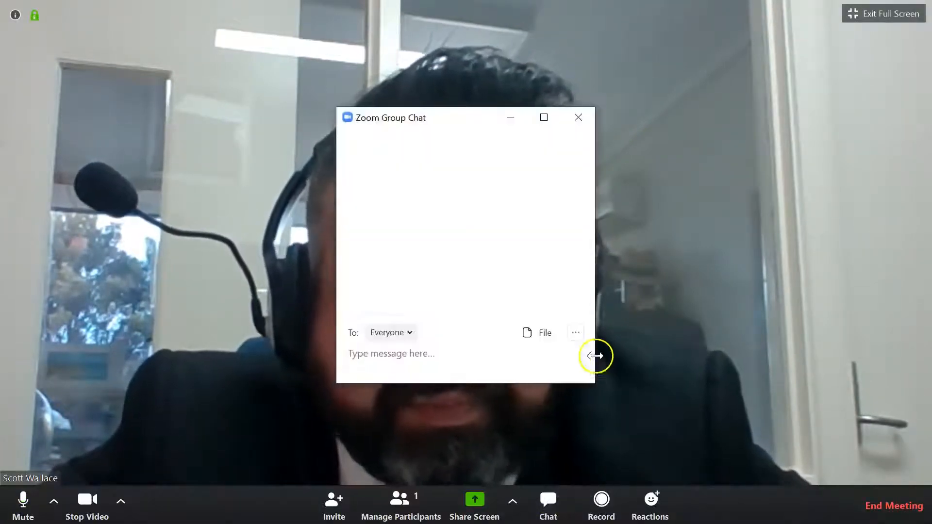
{"action": "left_click", "coordinate": [575, 334]}
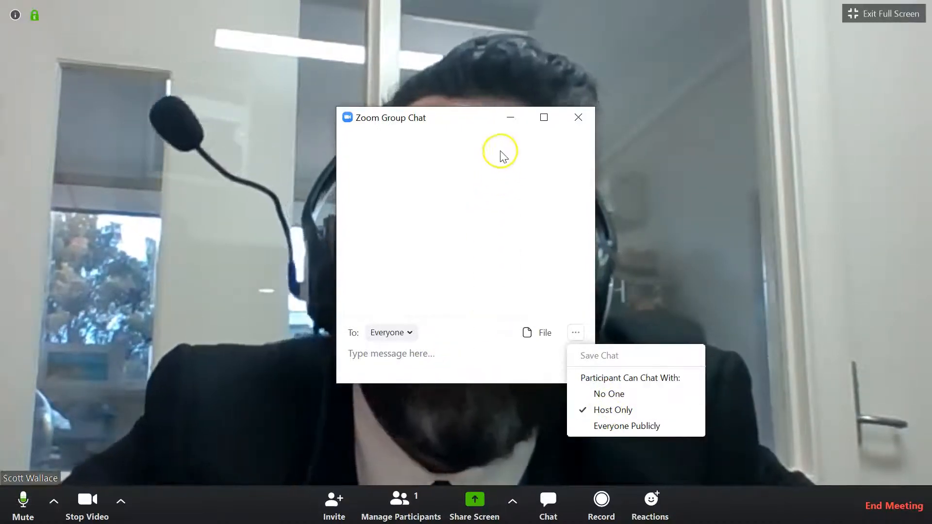
{"action": "left_click", "coordinate": [509, 117]}
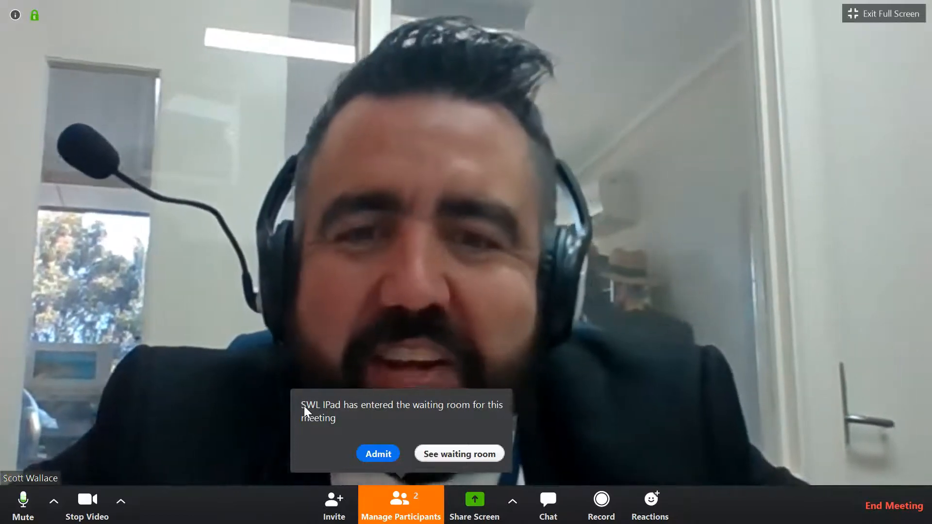
View the waiting room and admit the waiting iPad participant to the meeting
{"action": "left_click", "coordinate": [303, 406]}
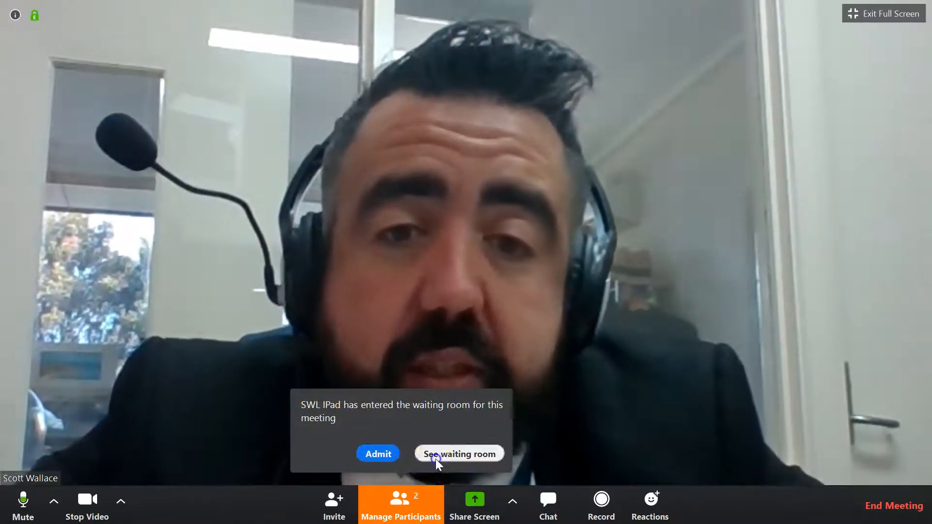
{"action": "left_click", "coordinate": [435, 456]}
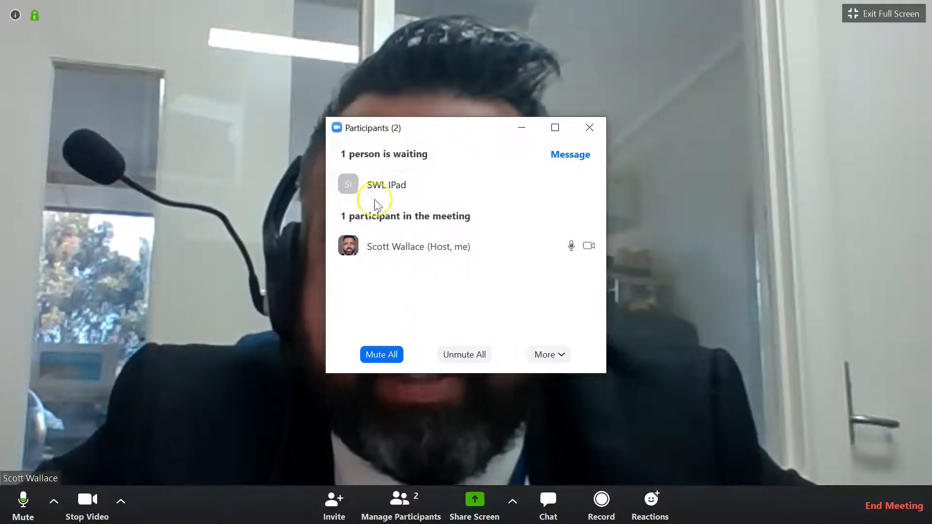
{"action": "mouse_move", "coordinate": [376, 188]}
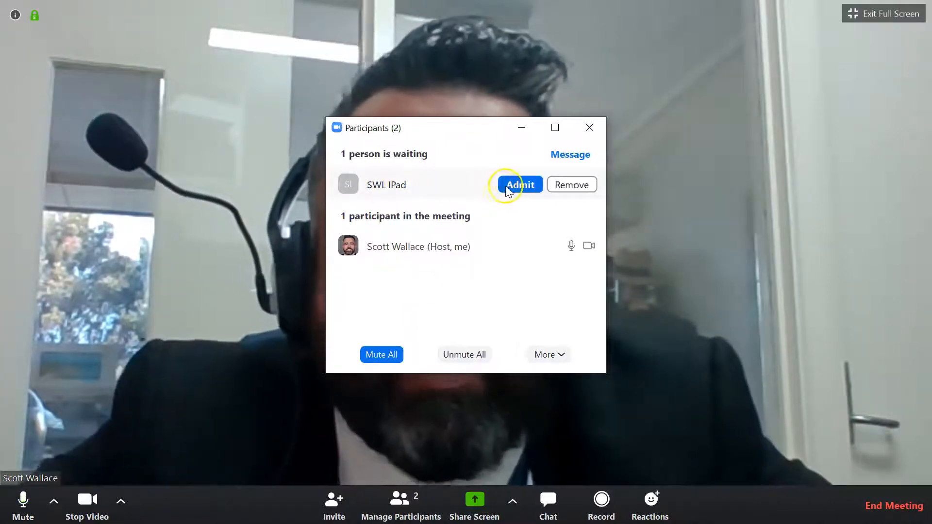
{"action": "left_click", "coordinate": [513, 190]}
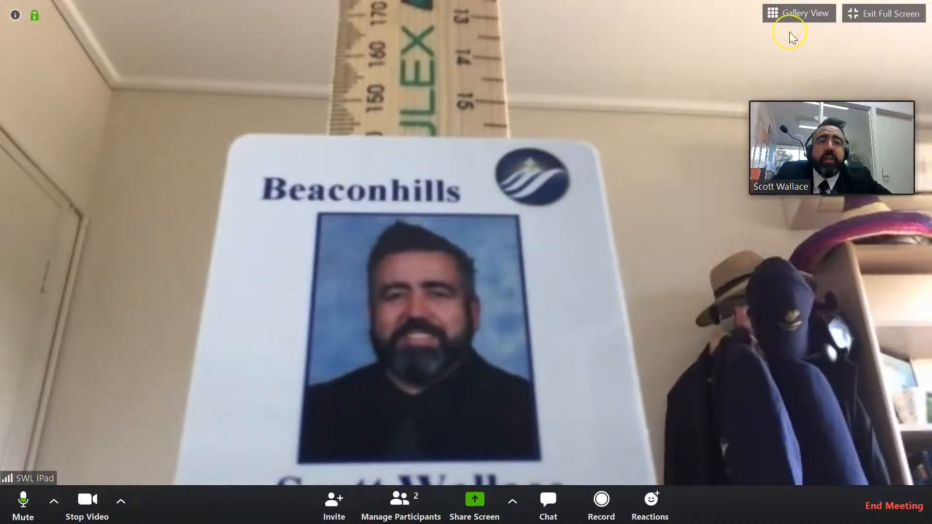
Switch the meeting to Gallery View and pin the host's own video
{"action": "left_click", "coordinate": [794, 11]}
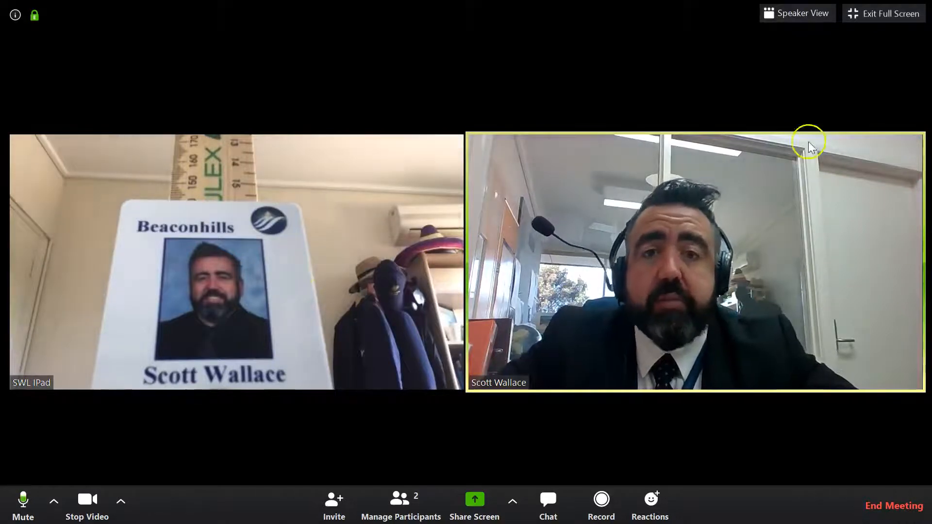
{"action": "left_click", "coordinate": [913, 145]}
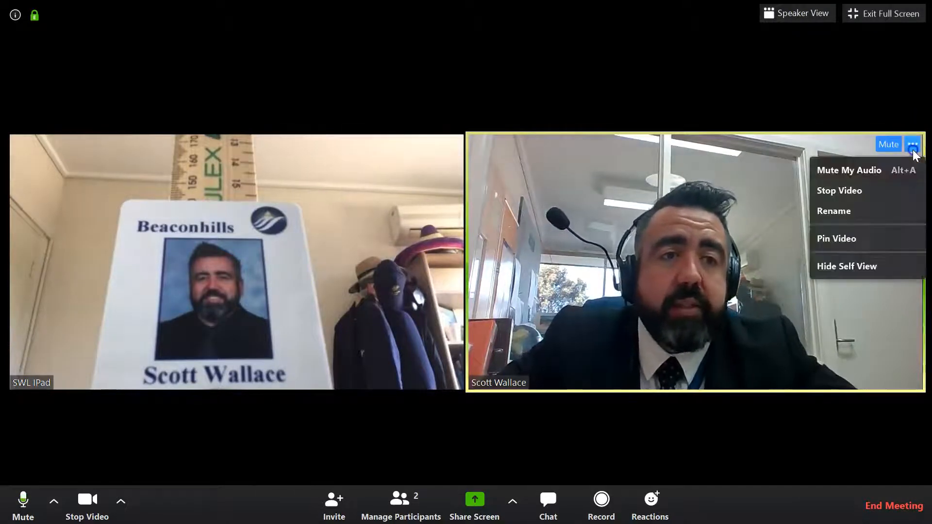
{"action": "left_click", "coordinate": [838, 238]}
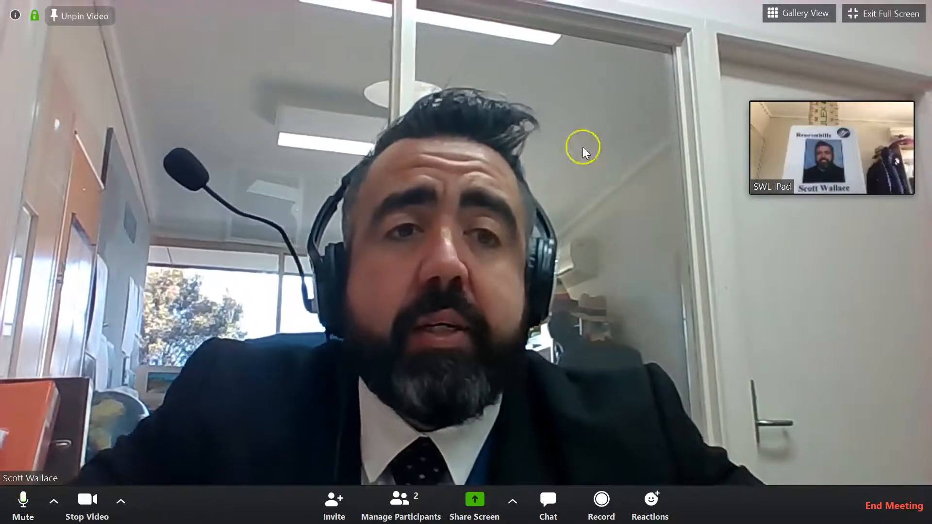
{"action": "mouse_move", "coordinate": [825, 148]}
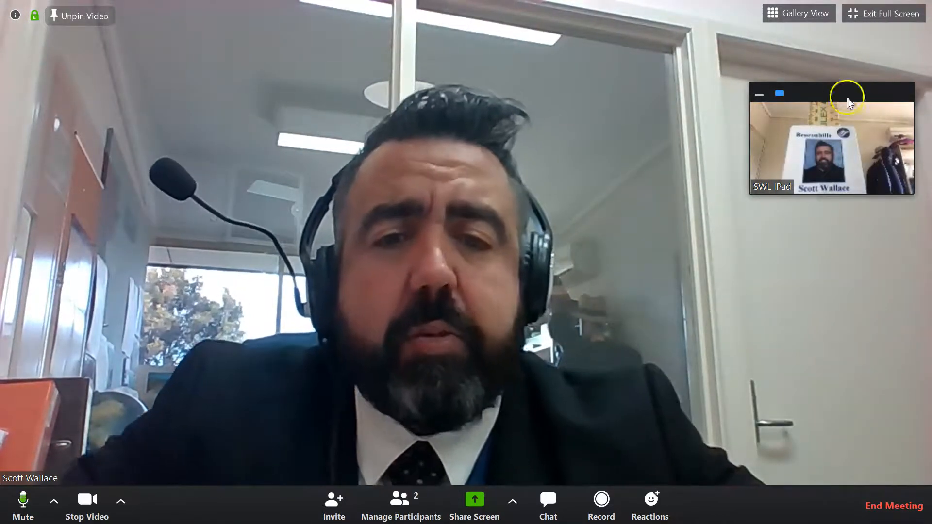
Open the participants list and mute all current and new participants in the meeting
{"action": "left_click", "coordinate": [403, 499]}
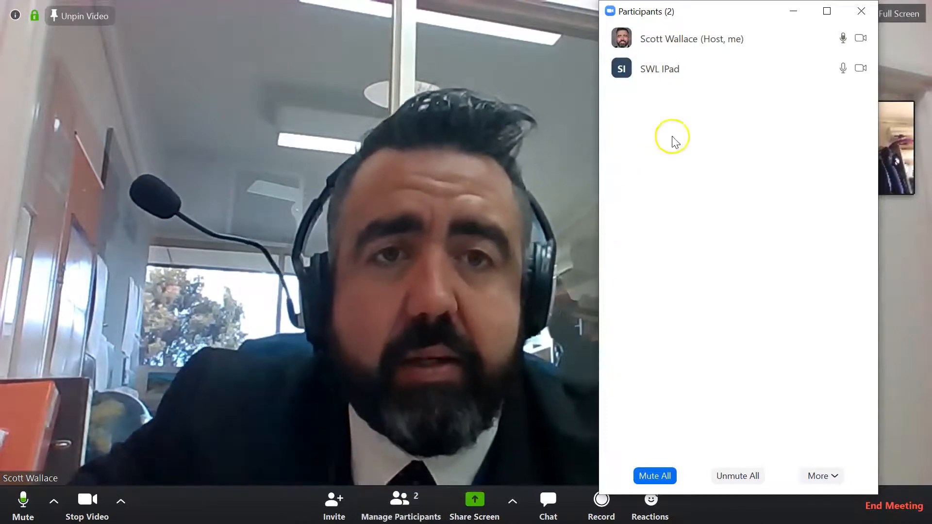
{"action": "left_click", "coordinate": [656, 478]}
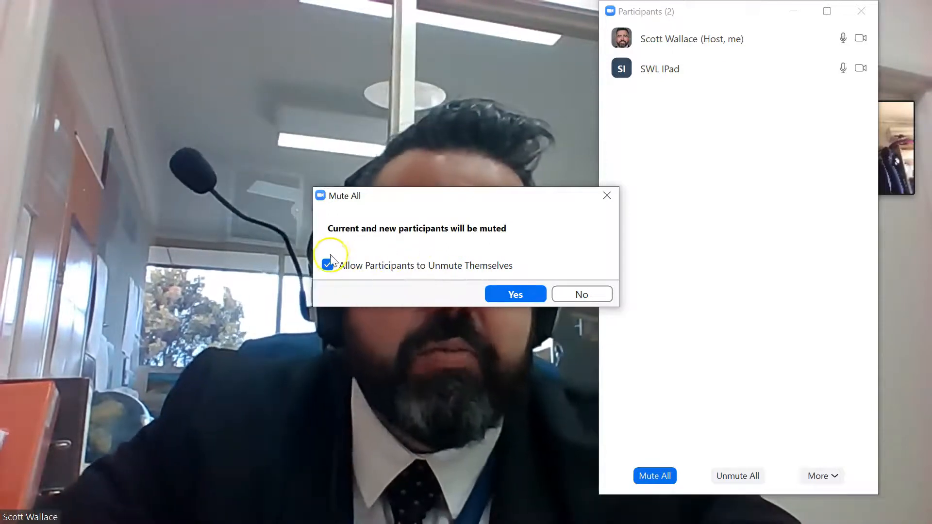
{"action": "left_click", "coordinate": [509, 296]}
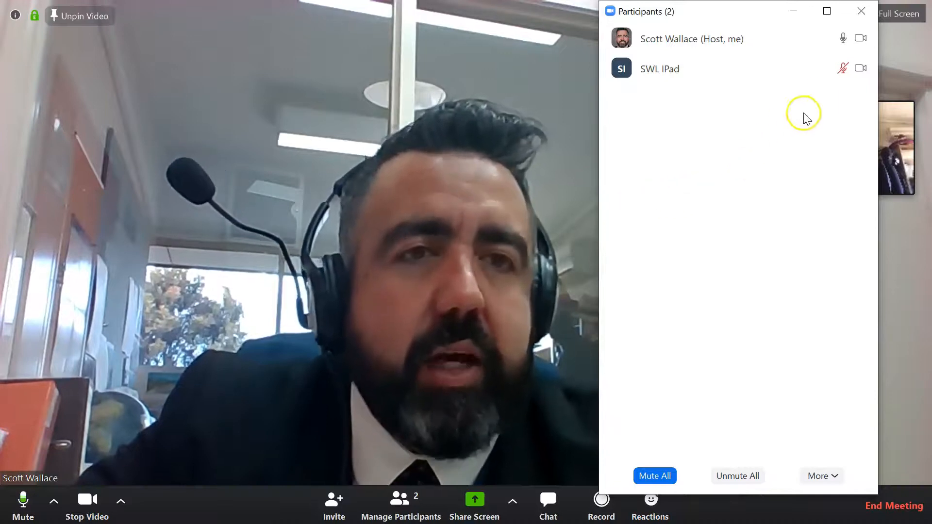
Stop the iPad participant's video and close the participants list
{"action": "left_click", "coordinate": [850, 72]}
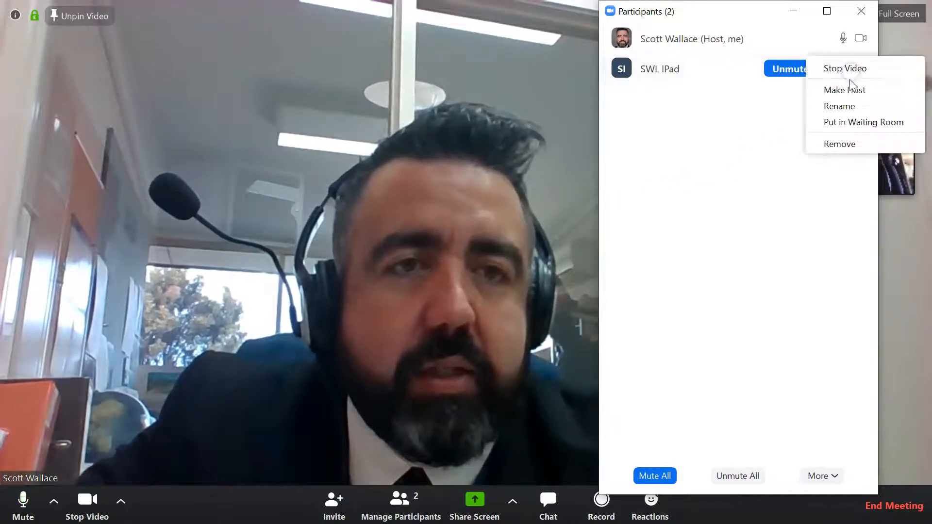
{"action": "left_click", "coordinate": [851, 68]}
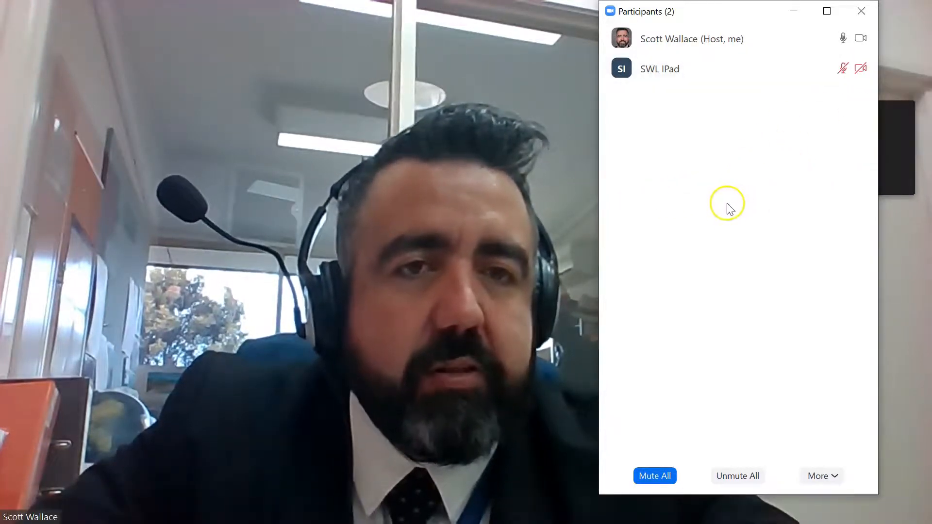
{"action": "left_click", "coordinate": [850, 14]}
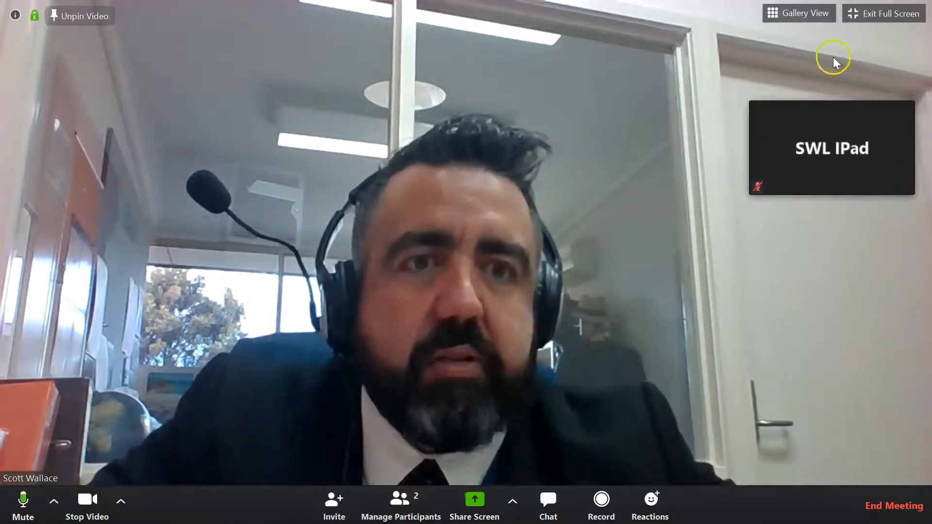
Switch the meeting to Gallery View and show the options for the host's own video
{"action": "mouse_move", "coordinate": [791, 133]}
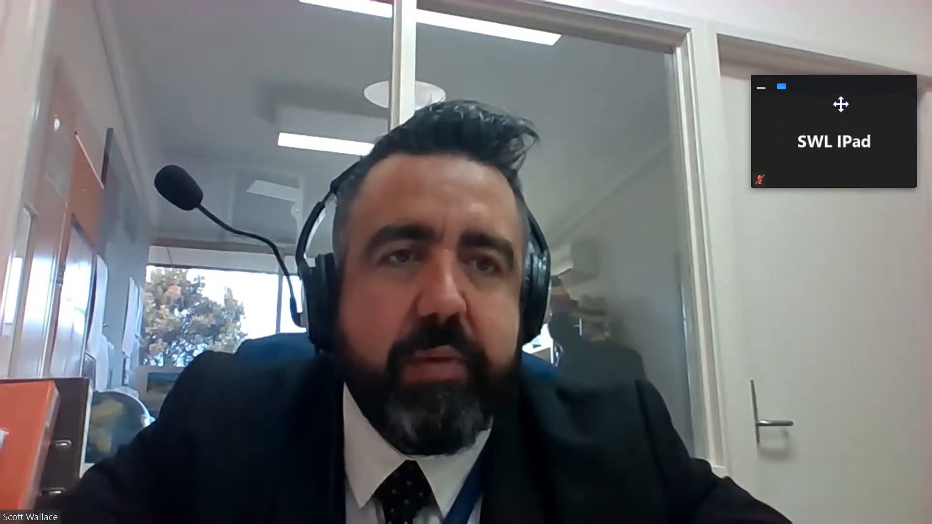
{"action": "left_click", "coordinate": [799, 13]}
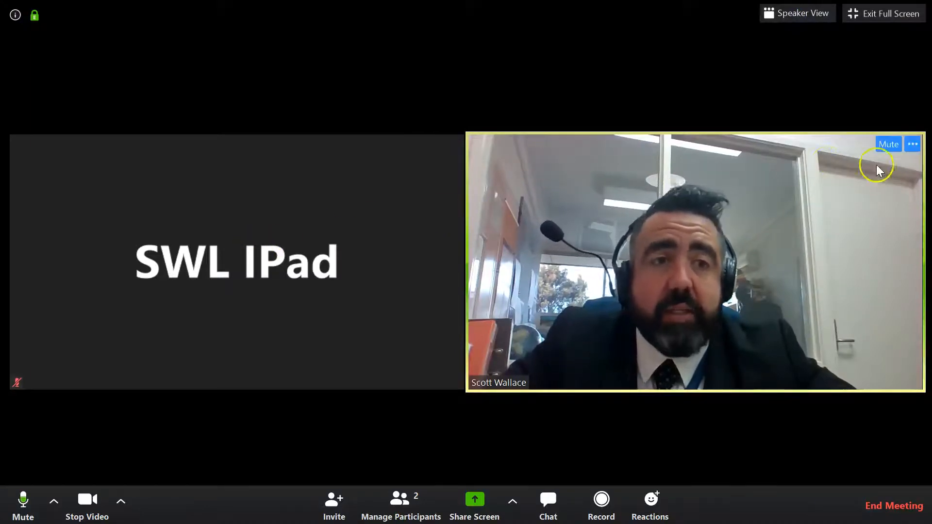
{"action": "left_click", "coordinate": [913, 145]}
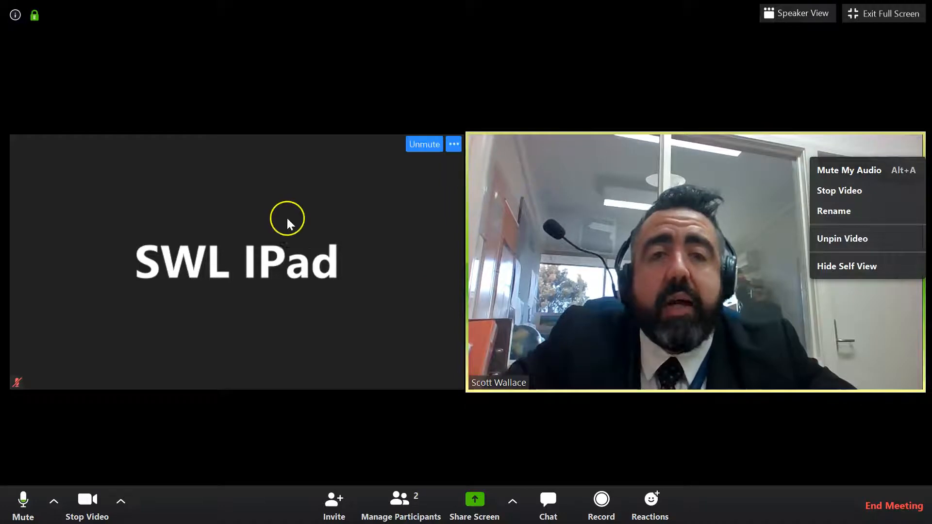
Show the meeting in Speaker View outside full screen and return it to full screen
{"action": "double_click", "coordinate": [657, 216]}
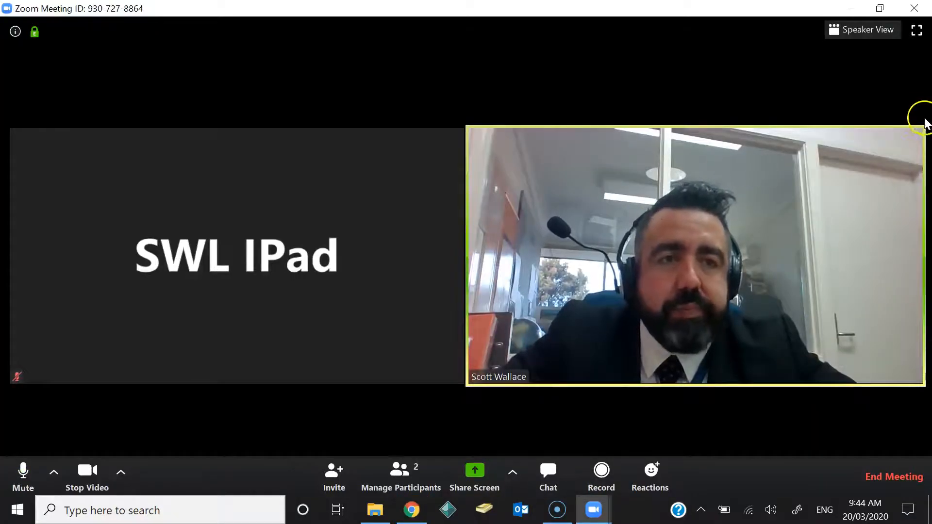
{"action": "left_click", "coordinate": [859, 34]}
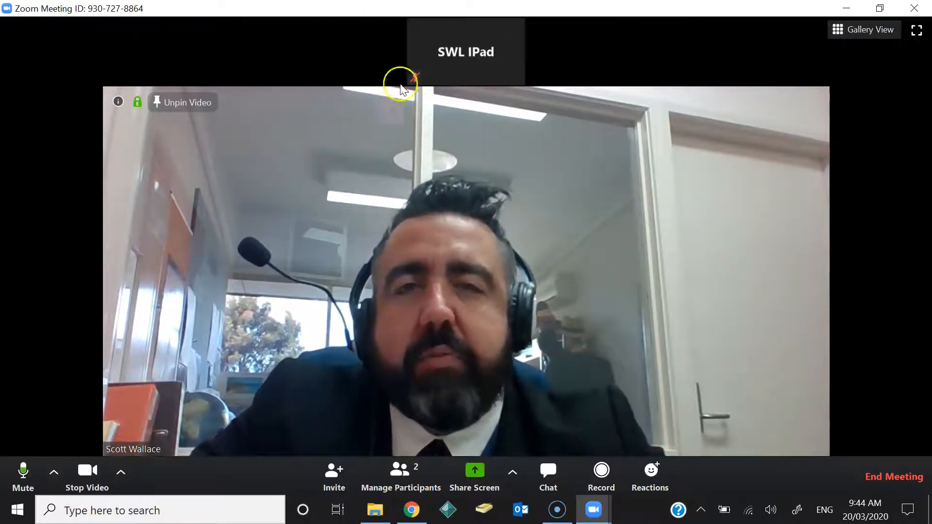
{"action": "mouse_move", "coordinate": [443, 60]}
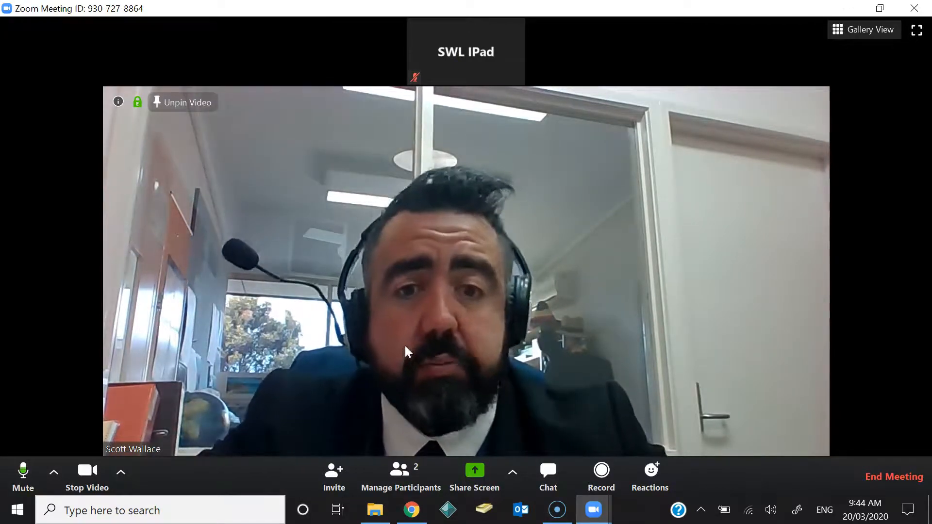
{"action": "left_click", "coordinate": [915, 31]}
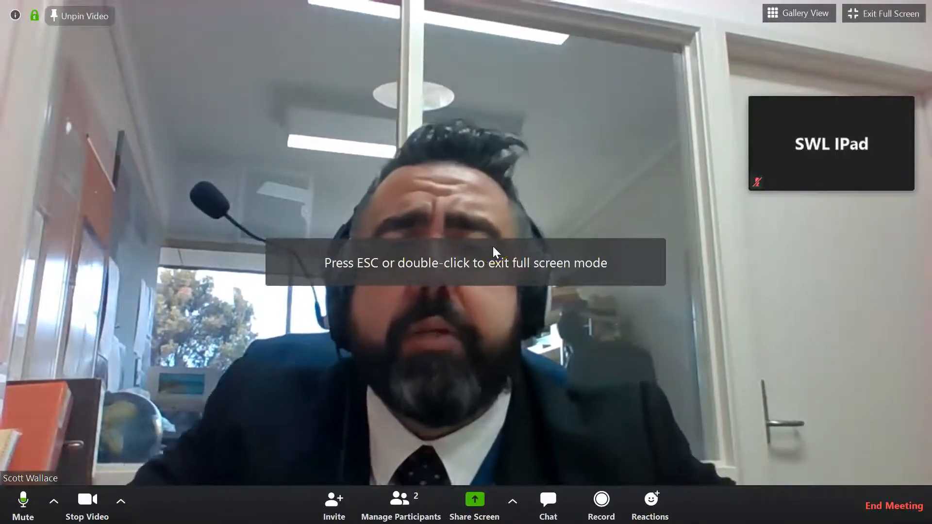
Review the advanced sharing options for who can share, and share the entire screen with the meeting
{"action": "left_click", "coordinate": [511, 503]}
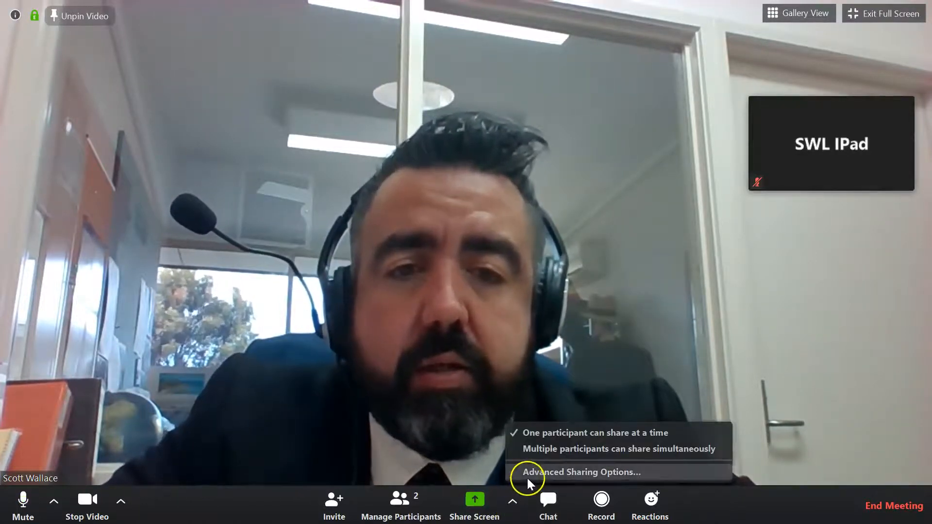
{"action": "left_click", "coordinate": [528, 477]}
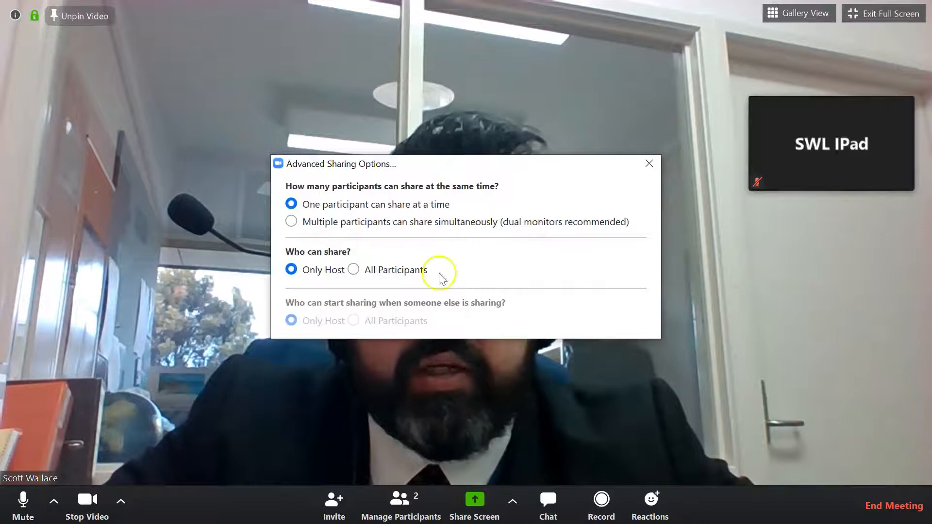
{"action": "left_click", "coordinate": [649, 164]}
{"action": "left_click", "coordinate": [491, 514]}
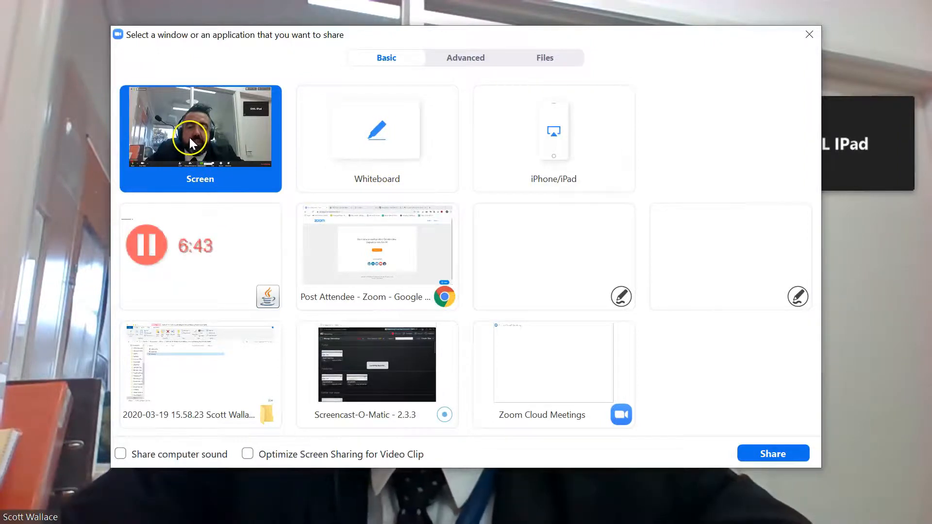
{"action": "left_click", "coordinate": [759, 452]}
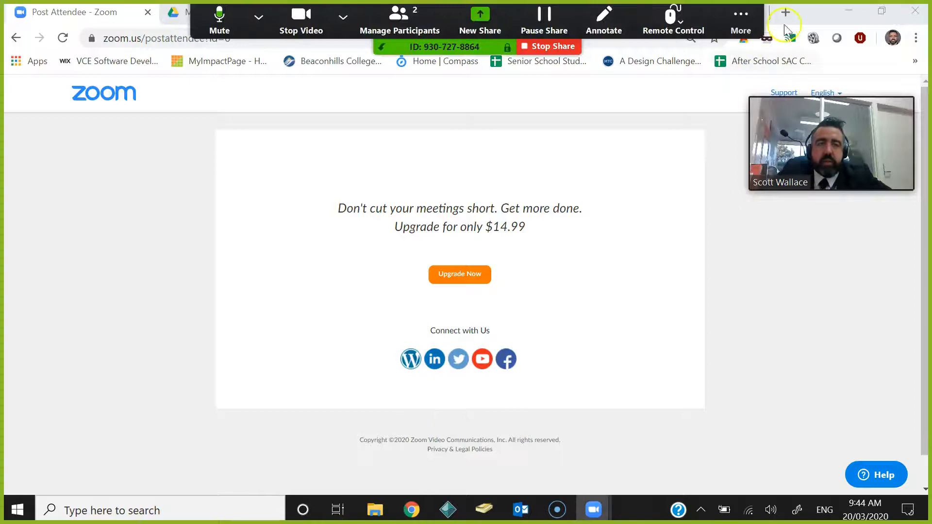
Minimise the browser, open the "Preparation is key" presentation from the desktop in PowerPoint and start its slide show
{"action": "left_click", "coordinate": [846, 11]}
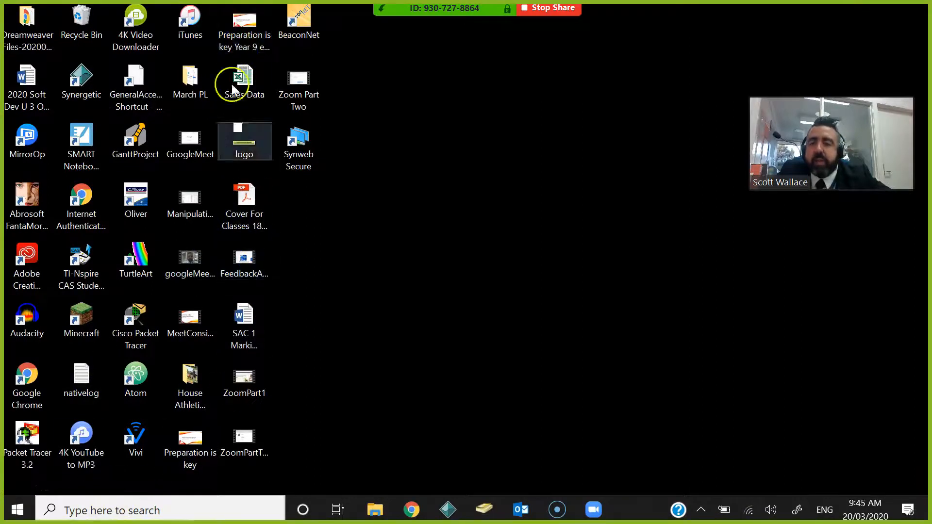
{"action": "double_click", "coordinate": [197, 434]}
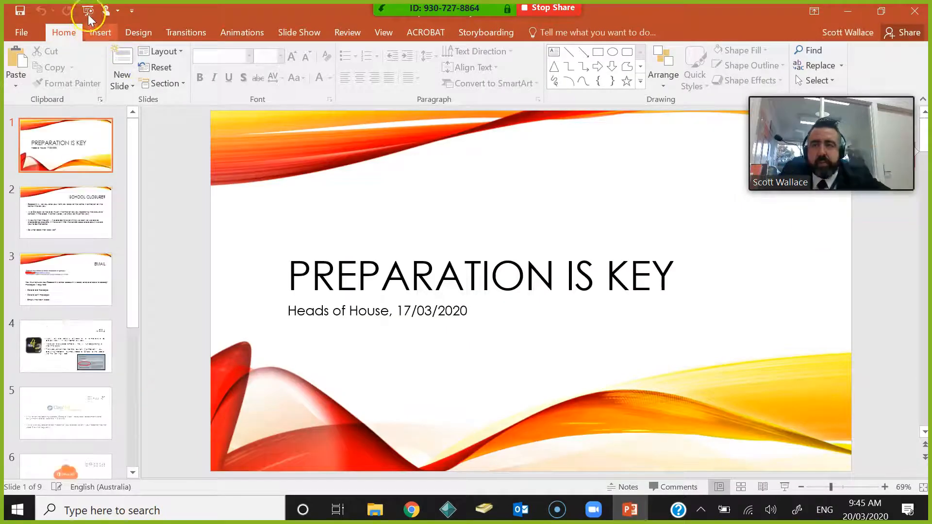
{"action": "left_click", "coordinate": [88, 10]}
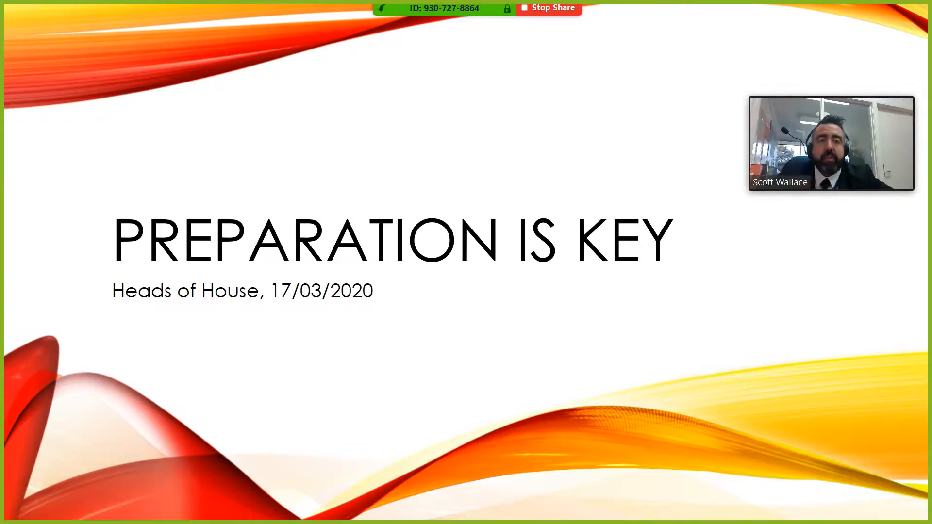
Advance the shared slide show to the Office 365 slide
{"action": "key", "text": "Right"}
{"action": "key", "text": "Right"}
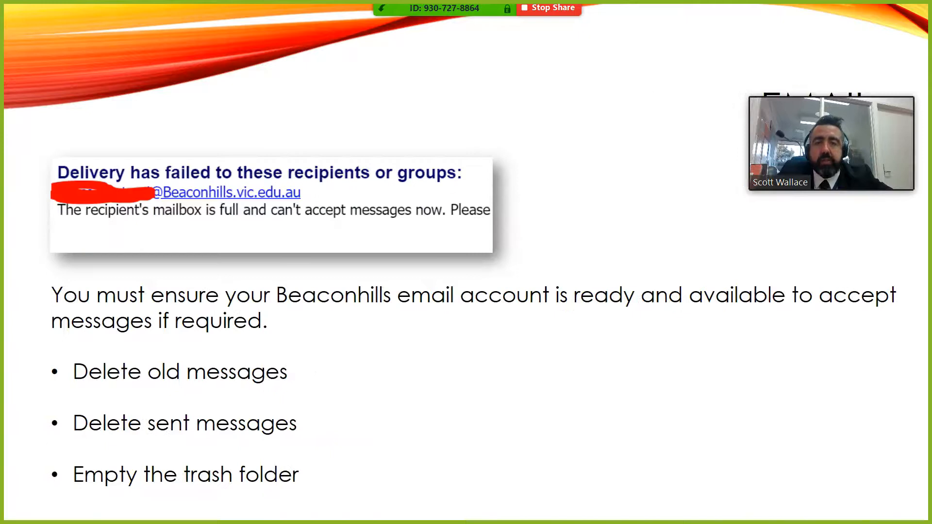
{"action": "key", "text": "Right"}
{"action": "key", "text": "Right"}
{"action": "key", "text": "Right"}
{"action": "key", "text": "Right"}
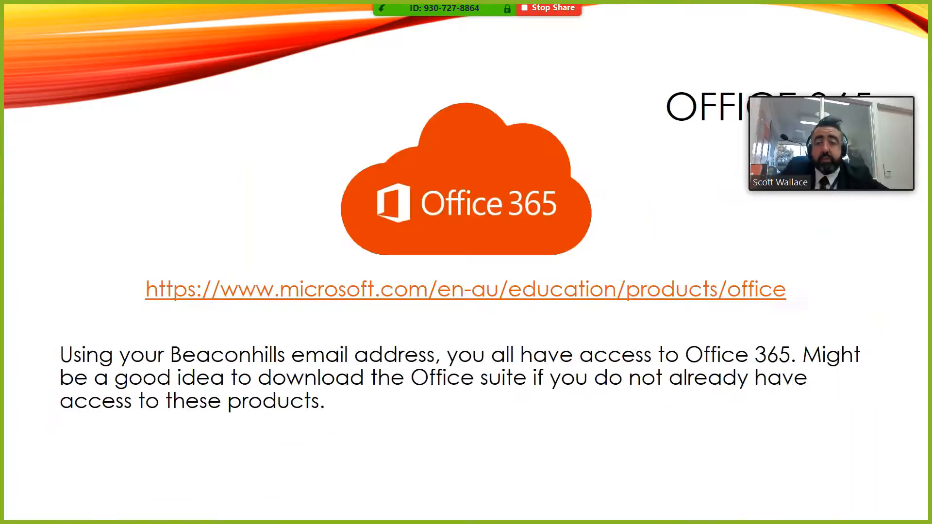